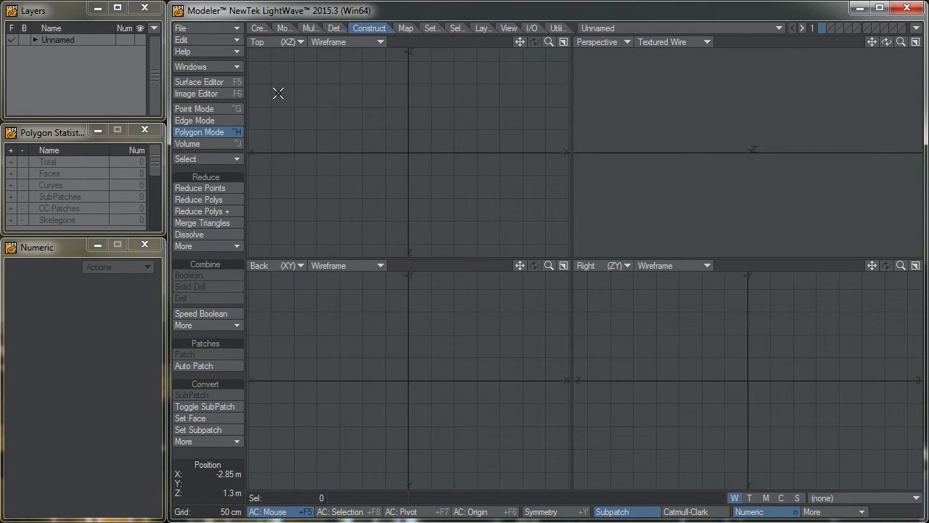
- Draw an 8-sided disc in the Top view with 30 cm radius, centred at X -70 cm
{"action": "left_click", "coordinate": [260, 27]}
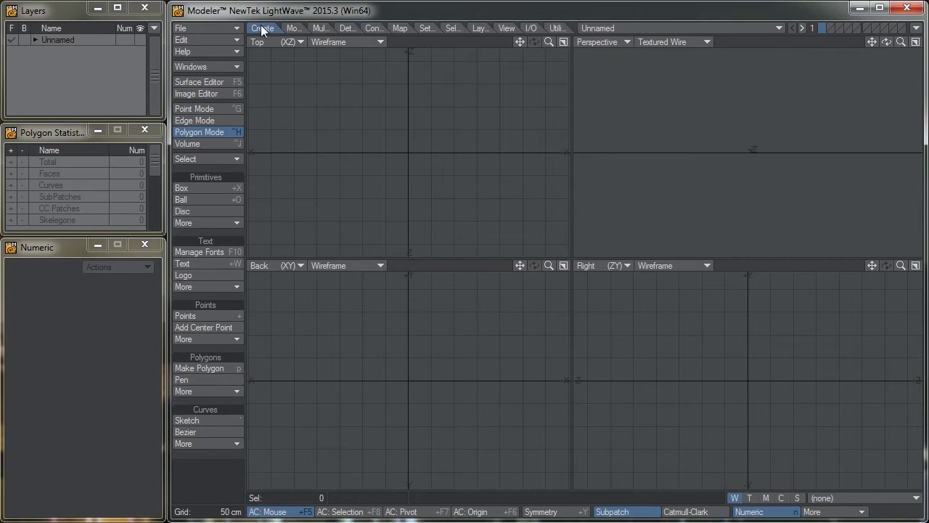
{"action": "left_click", "coordinate": [212, 211]}
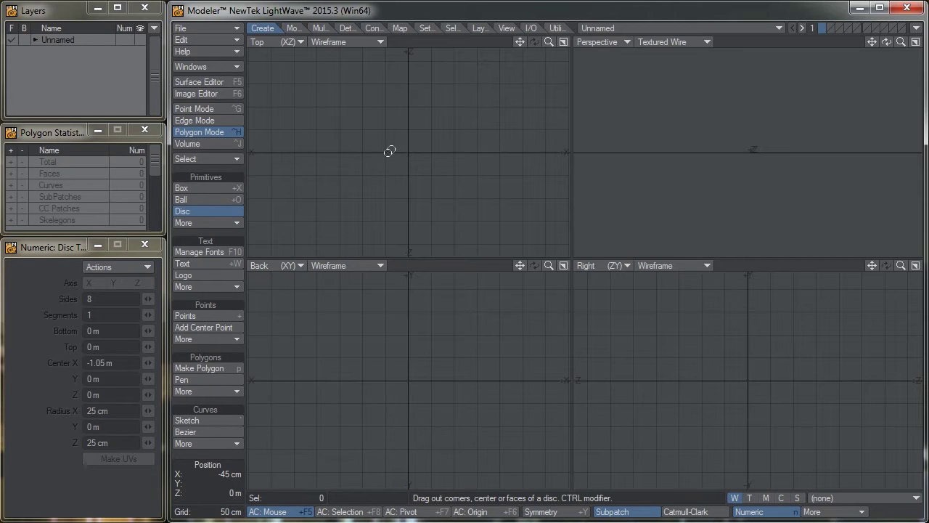
{"action": "left_click_drag", "start_coordinate": [389, 151], "coordinate": [405, 160]}
{"action": "left_click", "coordinate": [115, 299]}
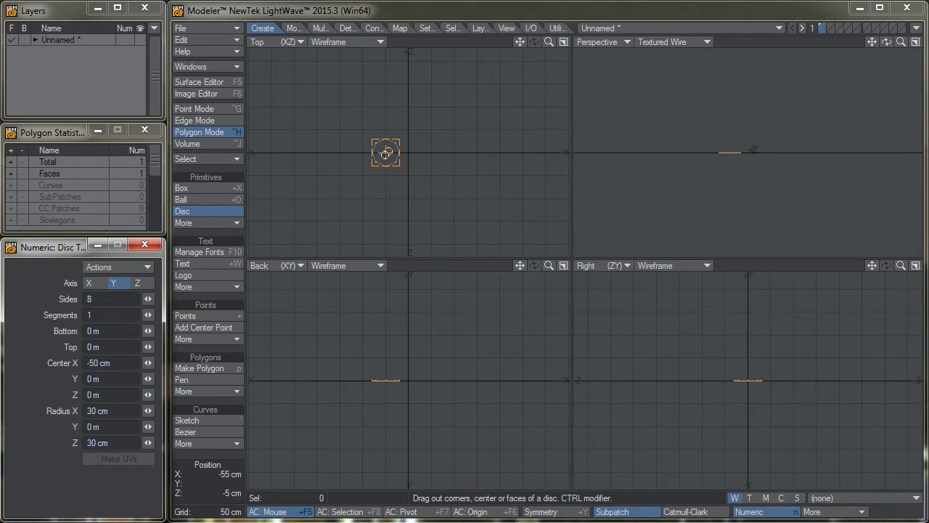
{"action": "left_click_drag", "start_coordinate": [386, 153], "coordinate": [377, 153]}
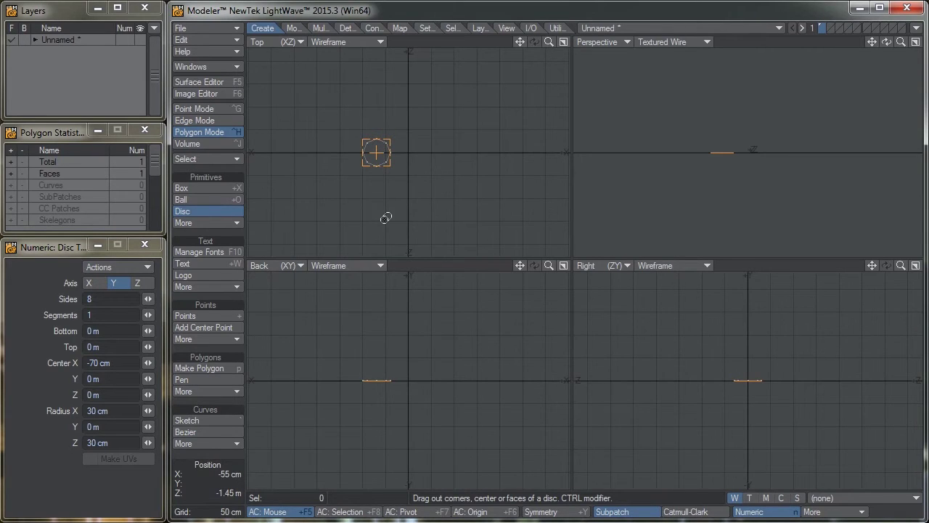
{"action": "key", "text": "space"}
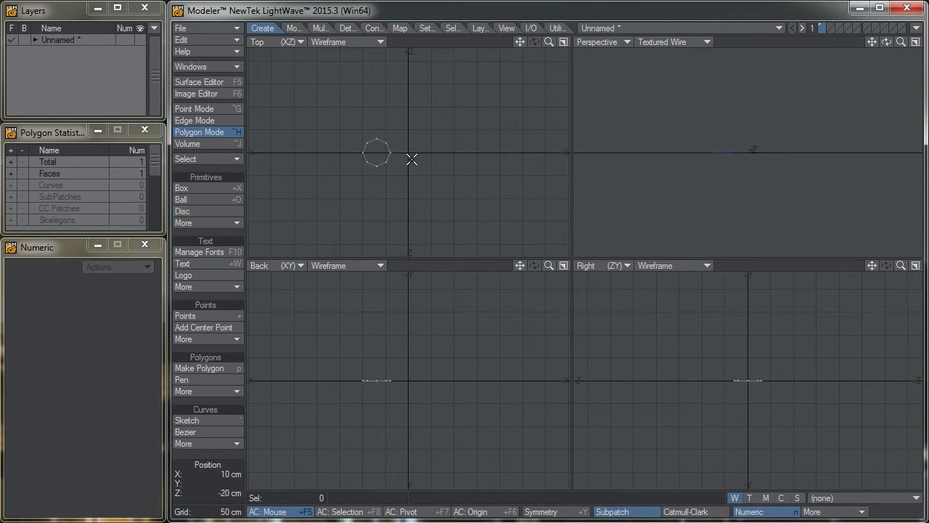
{"action": "scroll", "coordinate": [426, 148], "scroll_direction": "up", "scroll_amount": 2}
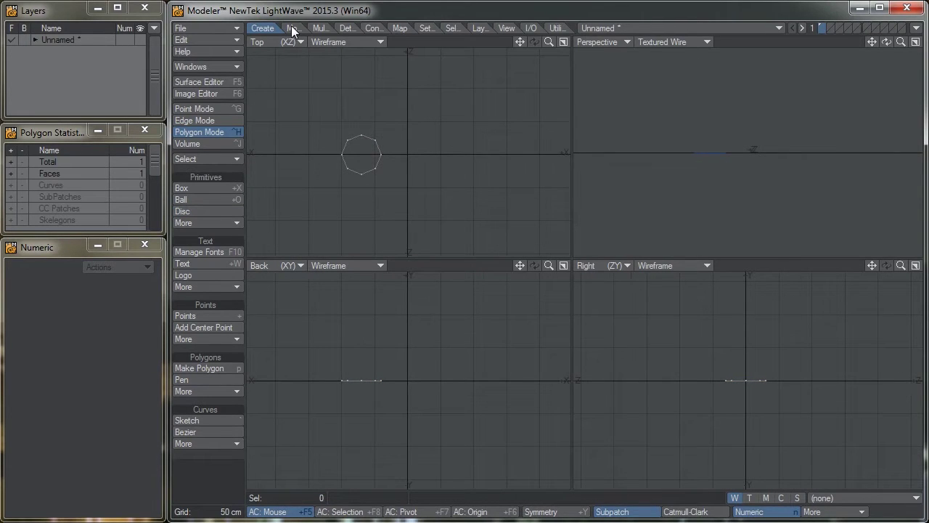
- Lathe the disc around Z with Center Z 10 cm into an 8-sided, 64-polygon ring
{"action": "left_click", "coordinate": [316, 27]}
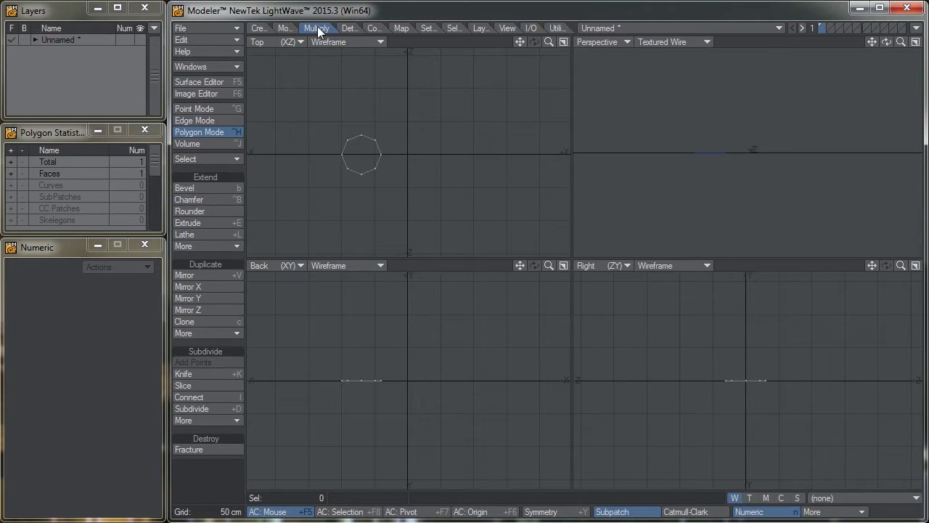
{"action": "left_click", "coordinate": [209, 236]}
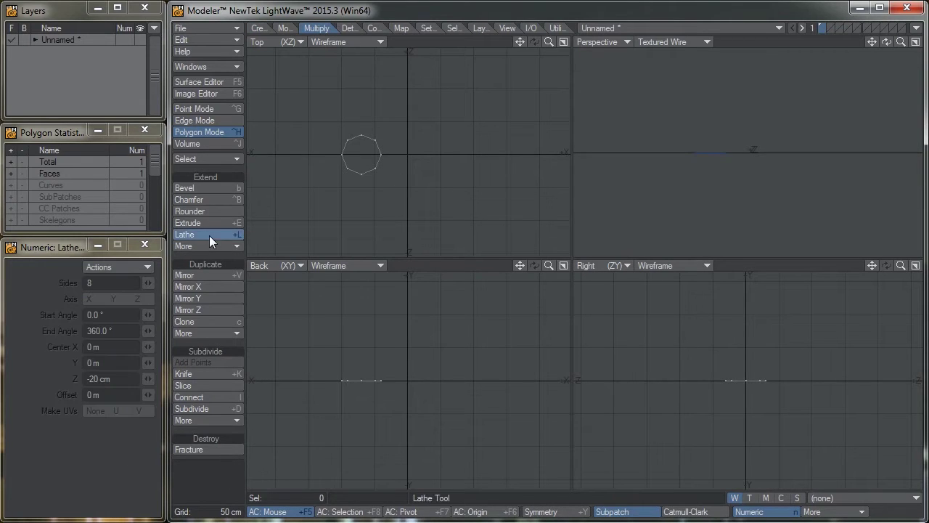
{"action": "left_click", "coordinate": [407, 148]}
{"action": "left_click_drag", "start_coordinate": [407, 146], "coordinate": [407, 157]}
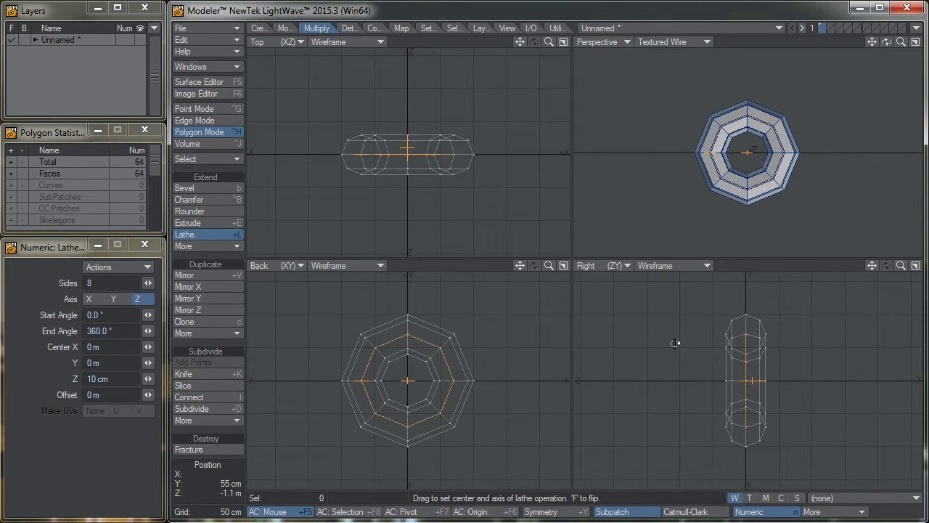
{"action": "mouse_move", "coordinate": [748, 153]}
{"action": "left_mouse_down", "text": "alt"}
{"action": "mouse_move", "coordinate": [762, 154]}
{"action": "mouse_move", "coordinate": [748, 153]}
{"action": "left_mouse_up", "text": "alt"}
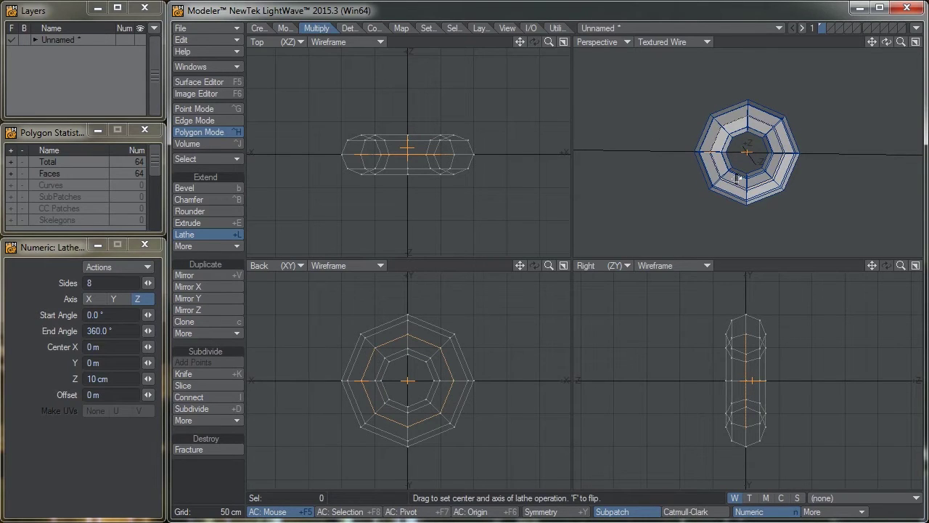
{"action": "key", "text": "space"}
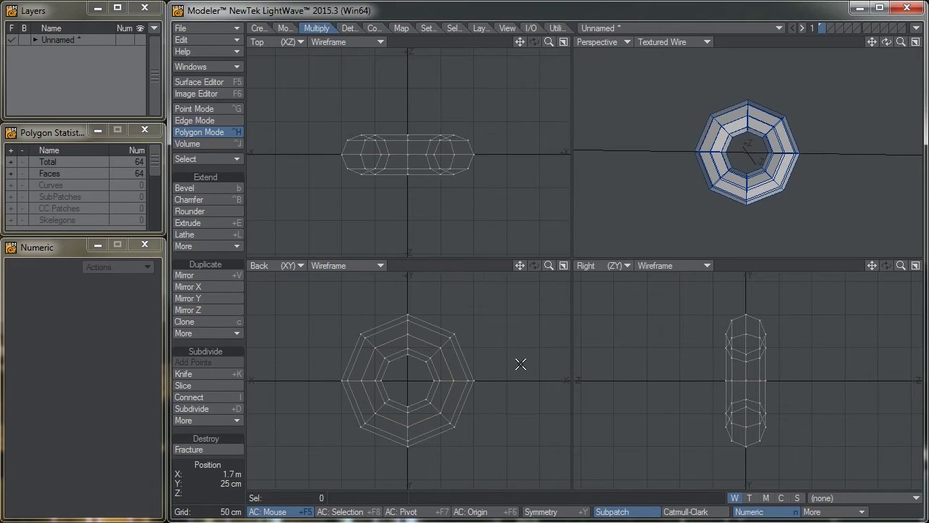
{"action": "left_click_drag", "start_coordinate": [792, 188], "coordinate": [775, 159], "text": "alt"}
{"action": "scroll", "coordinate": [776, 159], "scroll_direction": "up", "scroll_amount": 5}
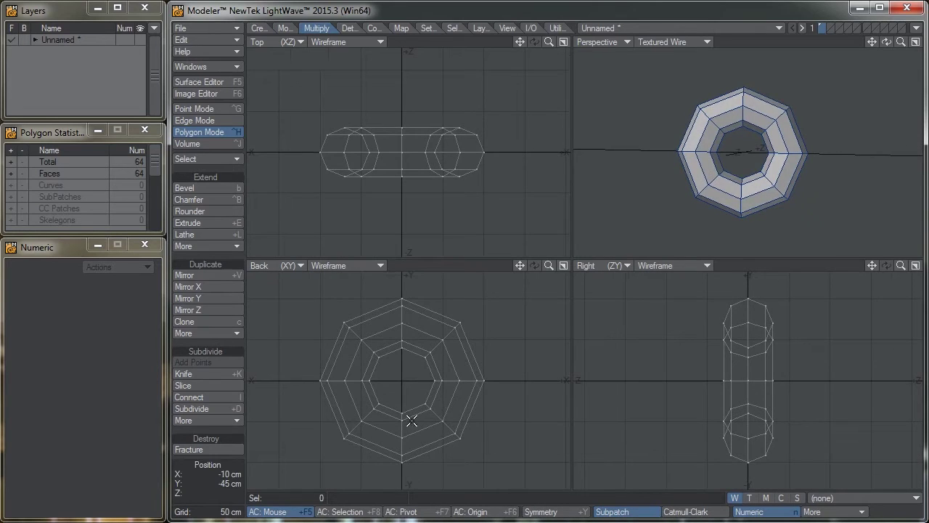
{"action": "scroll", "coordinate": [409, 421], "scroll_direction": "down", "scroll_amount": 3}
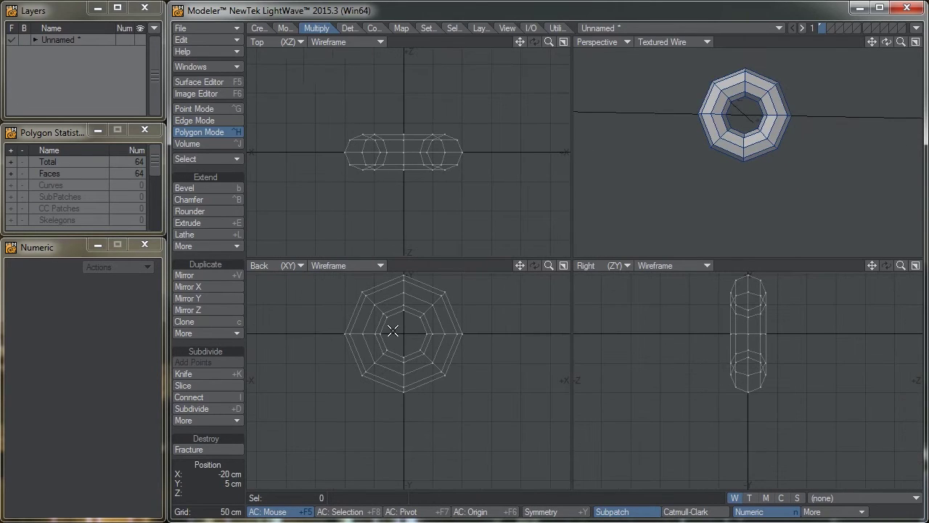
- Lasso-select the ring's lower half of polygons, briefly deleting and restoring it
{"action": "mouse_move", "coordinate": [393, 331]}
{"action": "right_mouse_down"}
{"action": "mouse_move", "coordinate": [364, 324]}
{"action": "mouse_move", "coordinate": [317, 333]}
{"action": "mouse_move", "coordinate": [400, 416]}
{"action": "mouse_move", "coordinate": [506, 378]}
{"action": "mouse_move", "coordinate": [484, 332]}
{"action": "mouse_move", "coordinate": [408, 329]}
{"action": "right_mouse_up"}
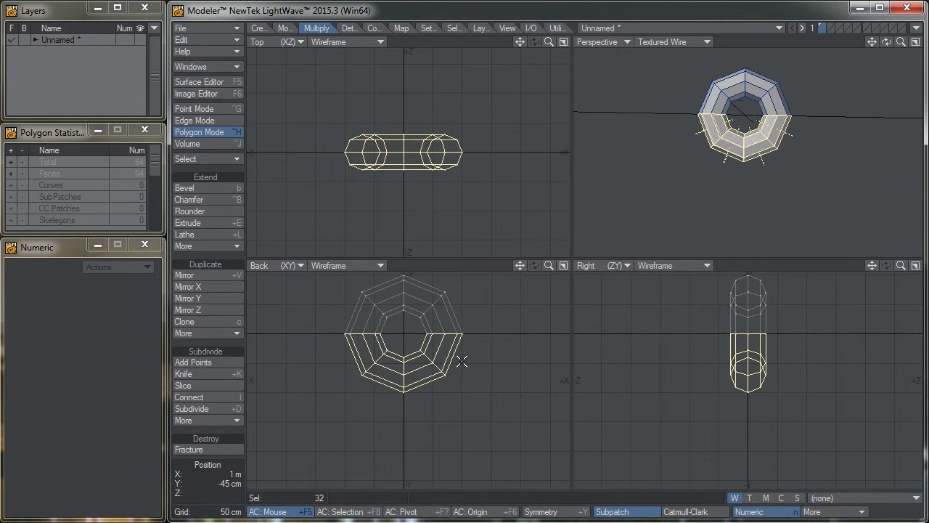
{"action": "key", "text": "Delete"}
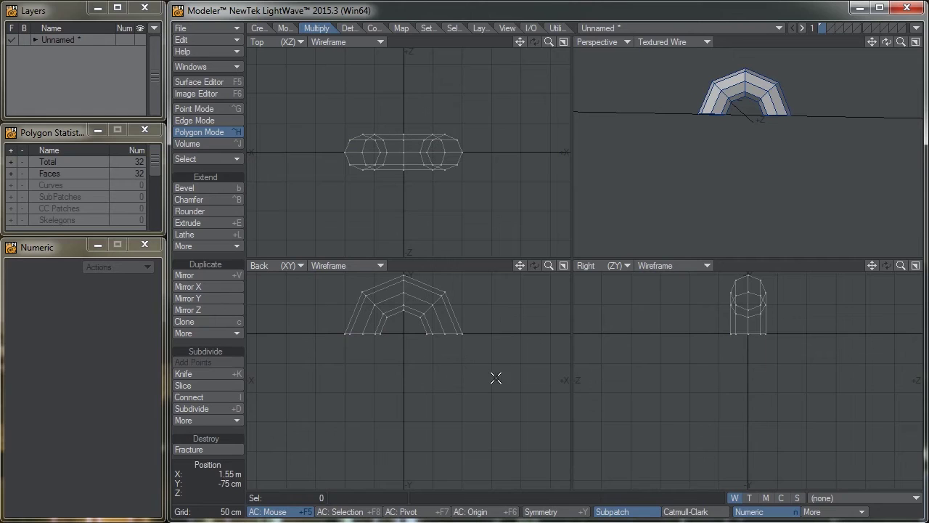
{"action": "key", "text": "u"}
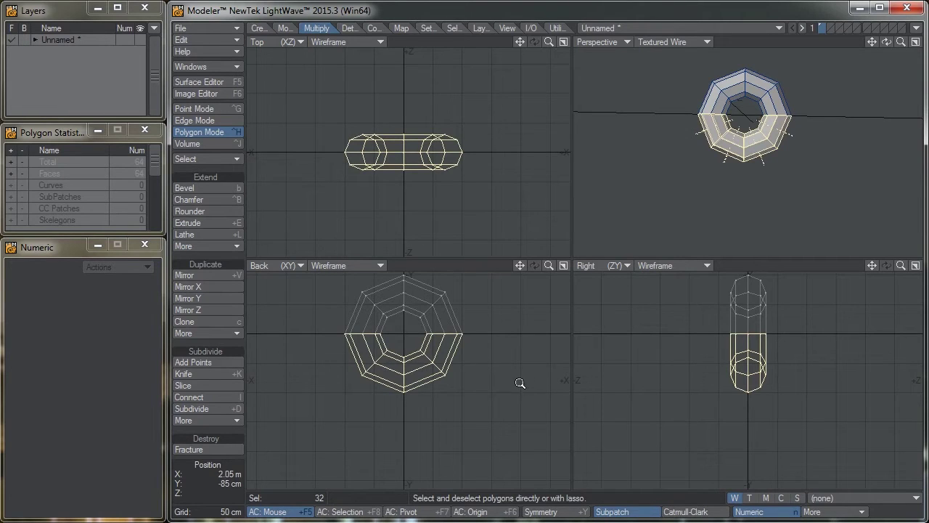
{"action": "scroll", "coordinate": [508, 375], "scroll_direction": "down", "scroll_amount": 1}
{"action": "left_click_drag", "start_coordinate": [488, 385], "coordinate": [488, 356], "text": "alt+shift"}
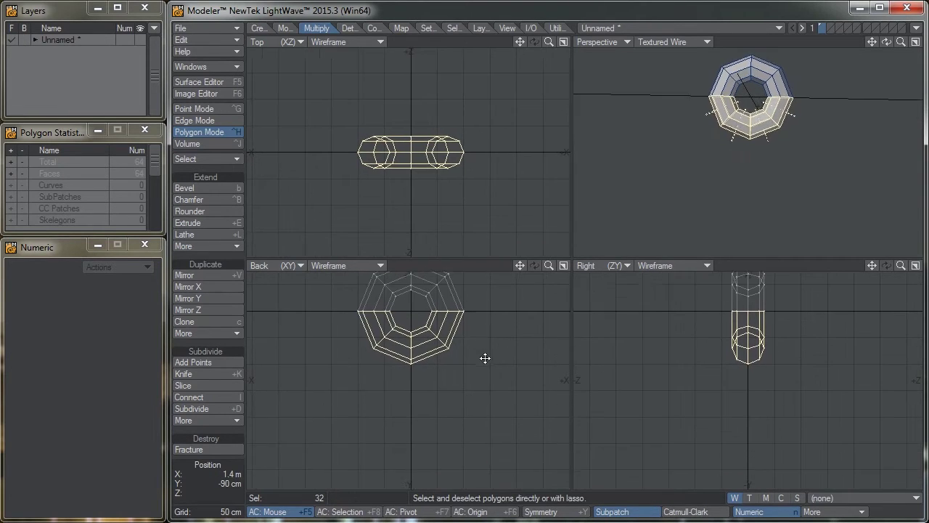
- Move the selected lower half down 1.25 m on Y and deselect it
{"action": "left_click", "coordinate": [285, 29]}
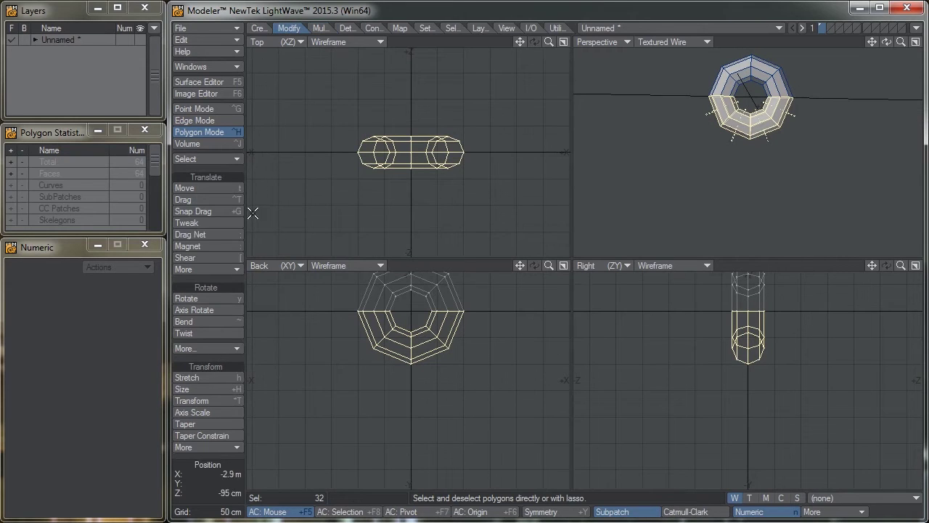
{"action": "left_click", "coordinate": [225, 187]}
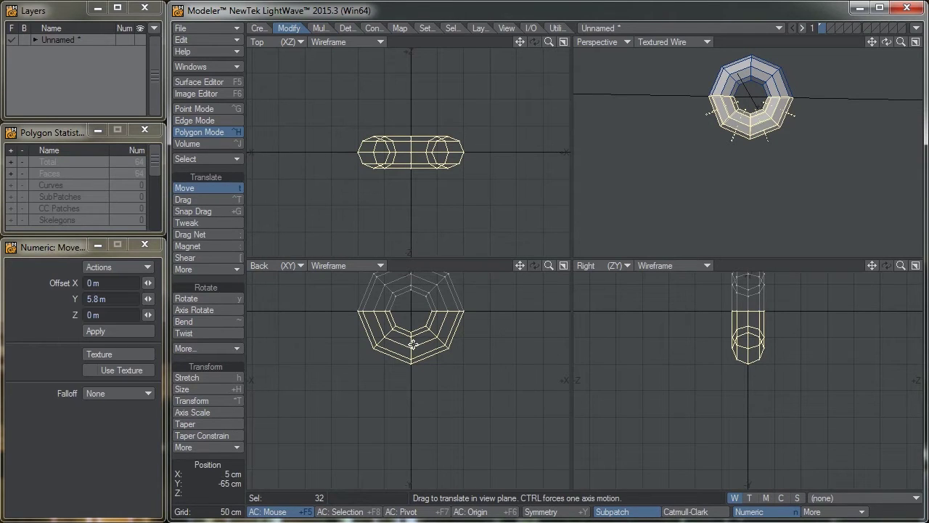
{"action": "left_click_drag", "start_coordinate": [414, 344], "coordinate": [414, 412]}
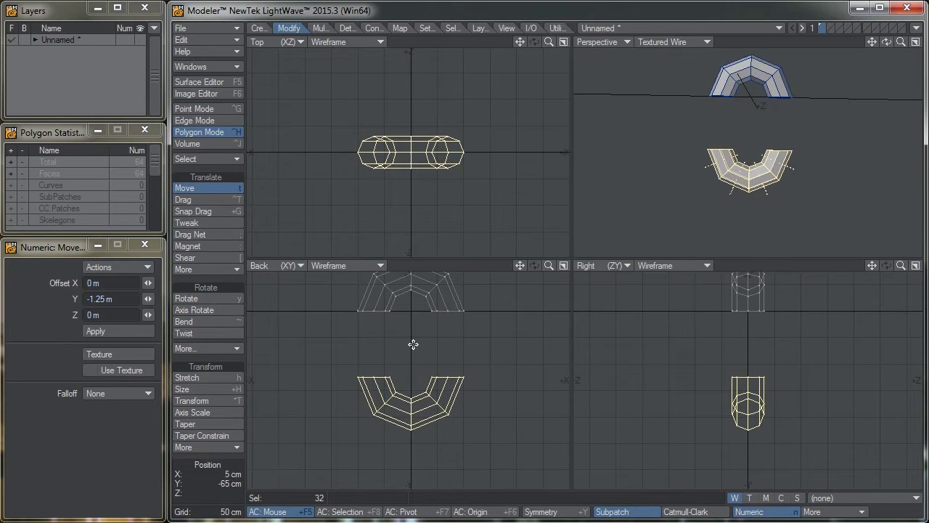
{"action": "key", "text": "space"}
{"action": "mouse_move", "coordinate": [315, 384]}
{"action": "right_mouse_down"}
{"action": "mouse_move", "coordinate": [489, 437]}
{"action": "mouse_move", "coordinate": [335, 383]}
{"action": "right_mouse_up"}
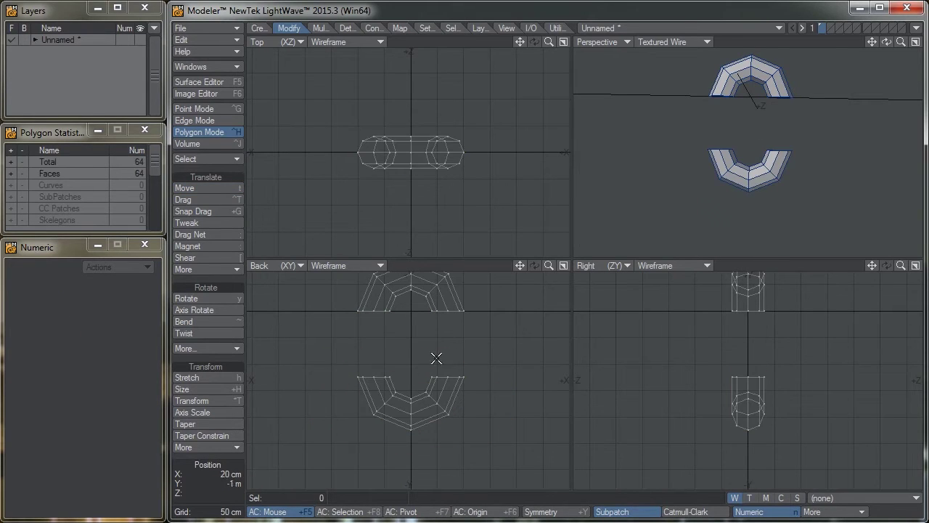
{"action": "left_click_drag", "start_coordinate": [852, 104], "coordinate": [737, 131], "text": "alt"}
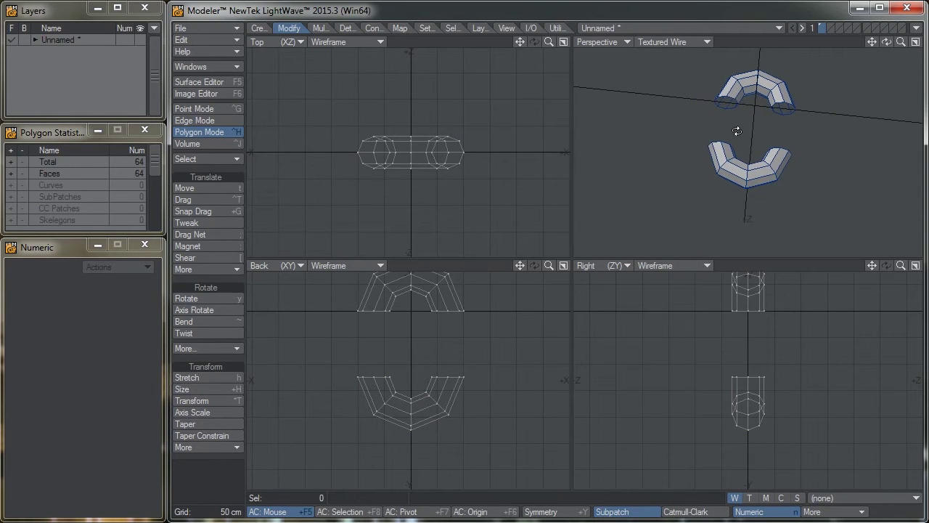
{"action": "left_click_drag", "start_coordinate": [784, 109], "coordinate": [767, 168], "text": "alt"}
- Make and clear trial point selections on both halves, then switch to Polygon mode
{"action": "key", "text": "a"}
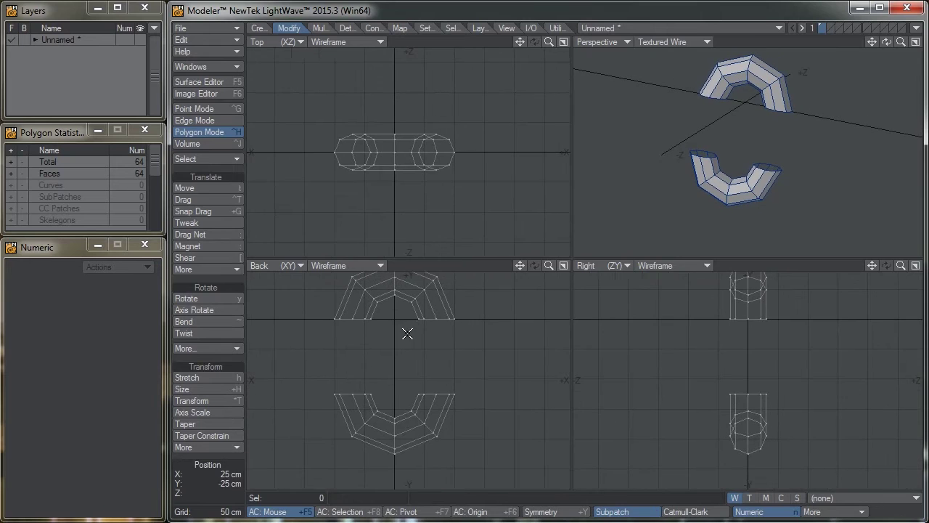
{"action": "left_click", "coordinate": [214, 109]}
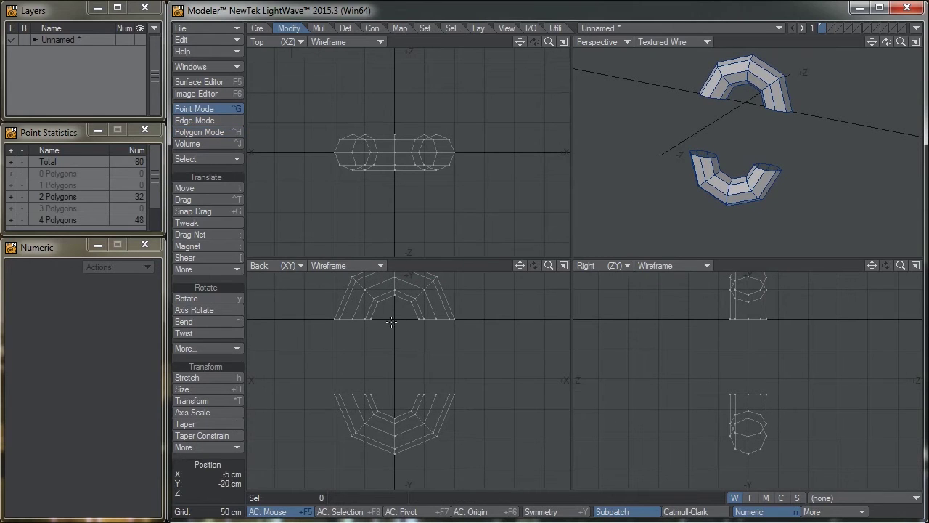
{"action": "mouse_move", "coordinate": [390, 319]}
{"action": "right_mouse_down"}
{"action": "mouse_move", "coordinate": [342, 309]}
{"action": "mouse_move", "coordinate": [311, 333]}
{"action": "mouse_move", "coordinate": [383, 322]}
{"action": "right_mouse_up"}
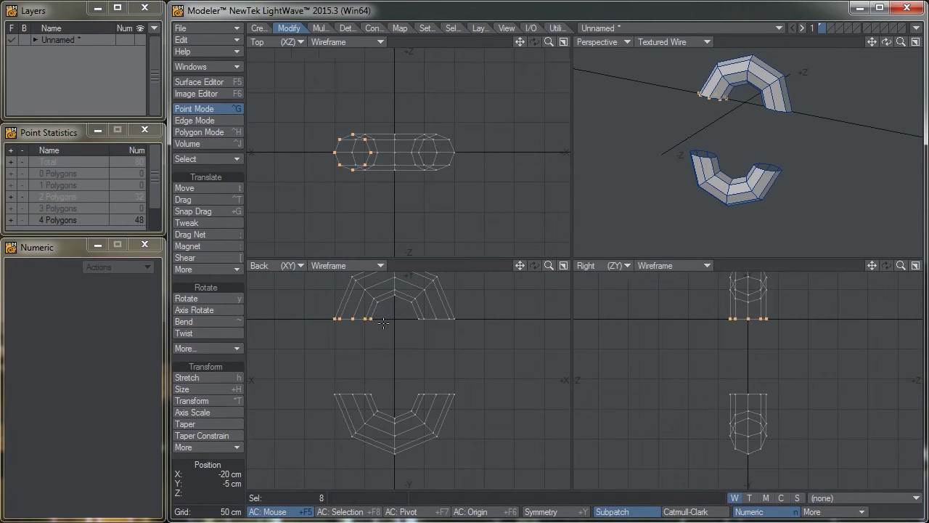
{"action": "left_click", "coordinate": [432, 358]}
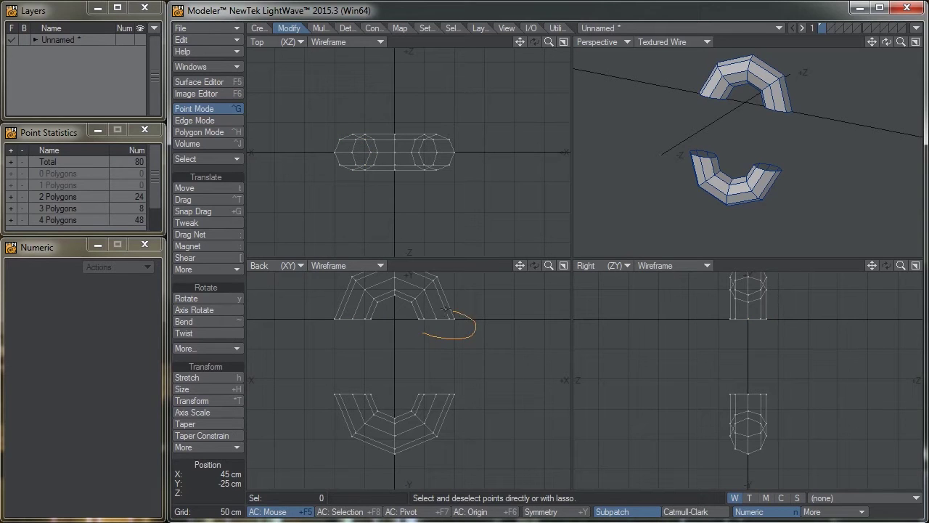
{"action": "right_click_drag", "start_coordinate": [446, 310], "coordinate": [404, 323]}
{"action": "left_click", "coordinate": [447, 345]}
{"action": "mouse_move", "coordinate": [414, 366]}
{"action": "right_mouse_down"}
{"action": "mouse_move", "coordinate": [410, 404]}
{"action": "mouse_move", "coordinate": [470, 411]}
{"action": "mouse_move", "coordinate": [391, 366]}
{"action": "mouse_move", "coordinate": [284, 397]}
{"action": "right_mouse_up"}
{"action": "right_click_drag", "start_coordinate": [355, 408], "coordinate": [378, 359]}
{"action": "left_click", "coordinate": [320, 359]}
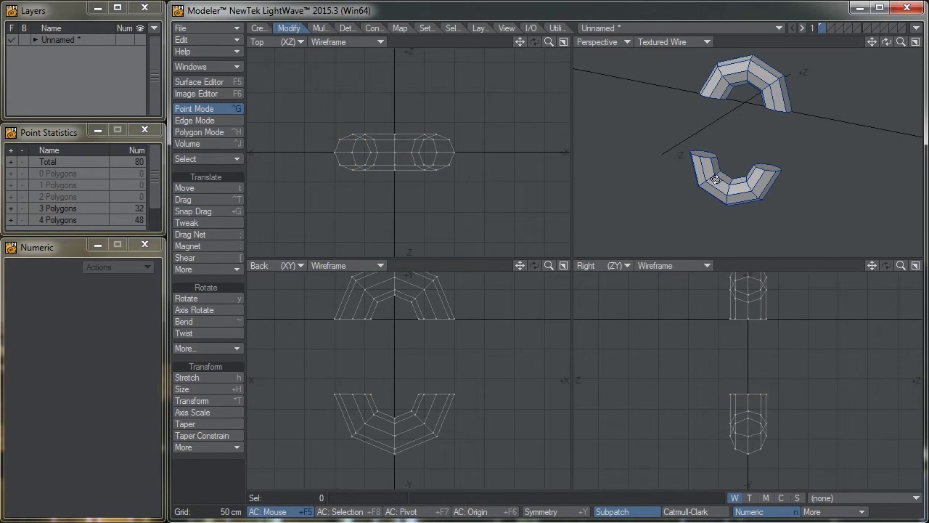
{"action": "left_click_drag", "start_coordinate": [766, 164], "coordinate": [776, 127], "text": "alt"}
{"action": "left_click", "coordinate": [205, 128]}
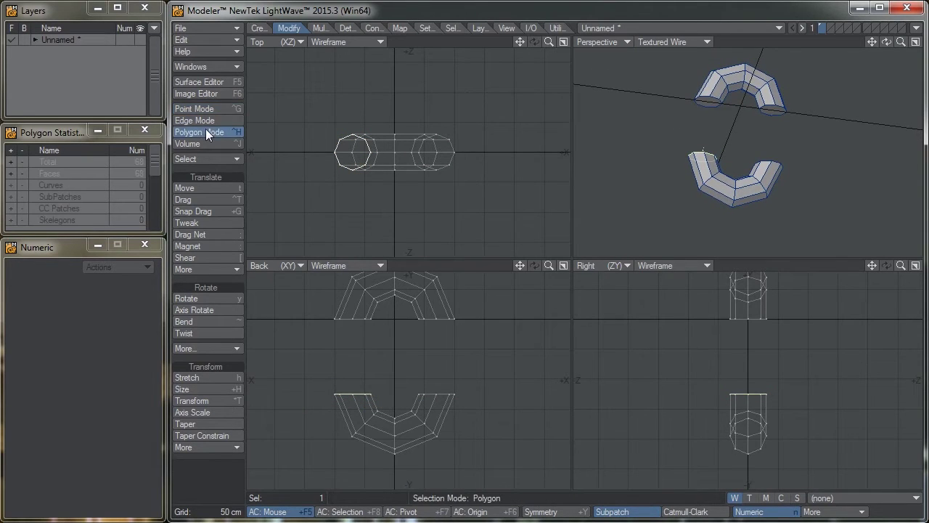
- Select the four open end faces of the upper and lower halves
{"action": "left_click", "coordinate": [703, 105]}
{"action": "left_click_drag", "start_coordinate": [717, 120], "coordinate": [718, 180], "text": "alt"}
{"action": "left_click", "coordinate": [706, 169], "text": "shift"}
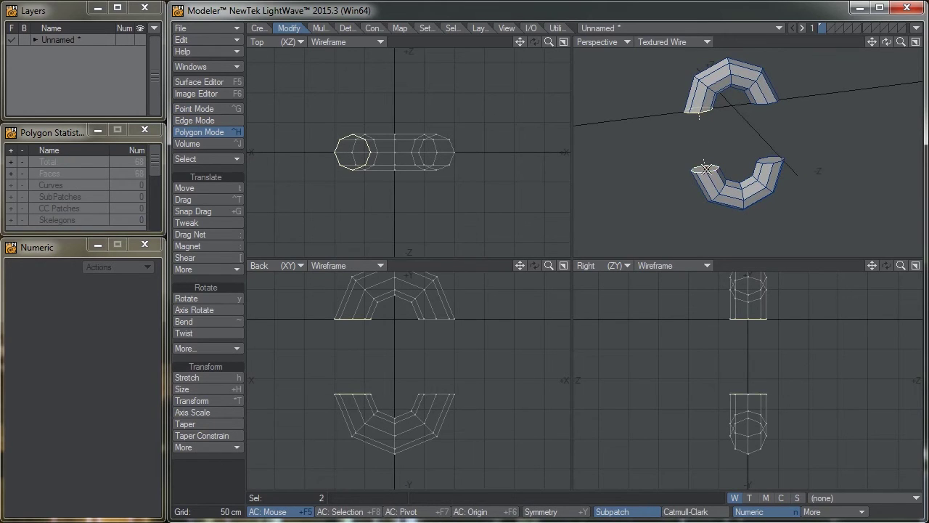
{"action": "left_click", "coordinate": [771, 160], "text": "shift"}
{"action": "left_click_drag", "start_coordinate": [760, 209], "coordinate": [744, 171], "text": "alt"}
{"action": "left_click", "coordinate": [762, 111], "text": "shift"}
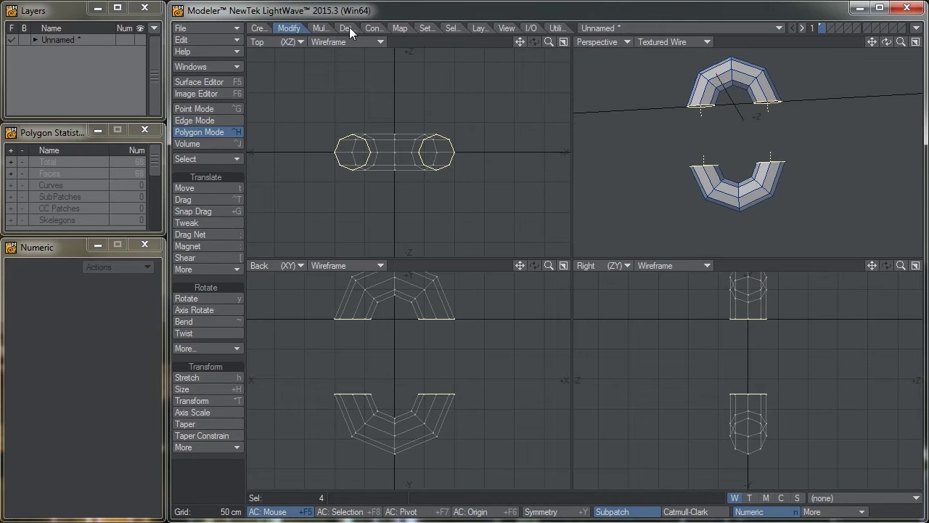
- Bridge the four end faces into one closed 80-polygon link, then deselect
{"action": "left_click", "coordinate": [370, 28]}
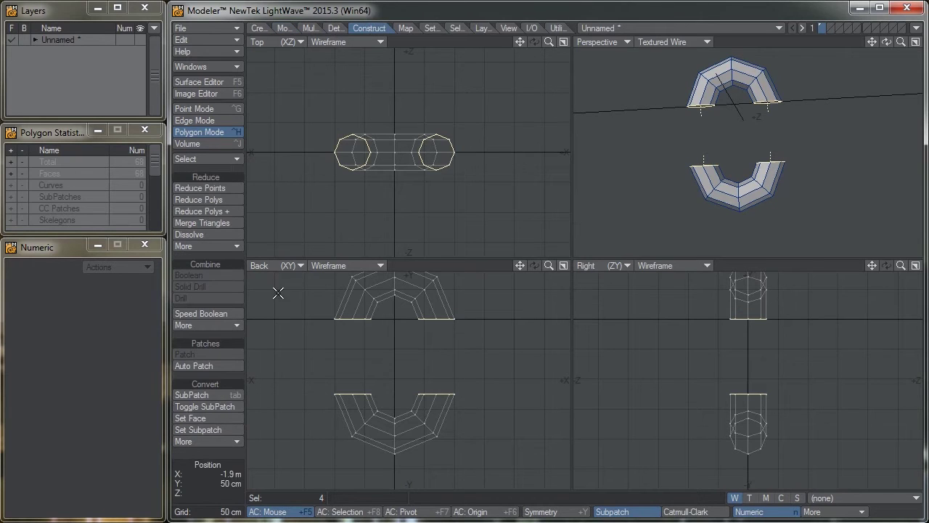
{"action": "left_click", "coordinate": [227, 325]}
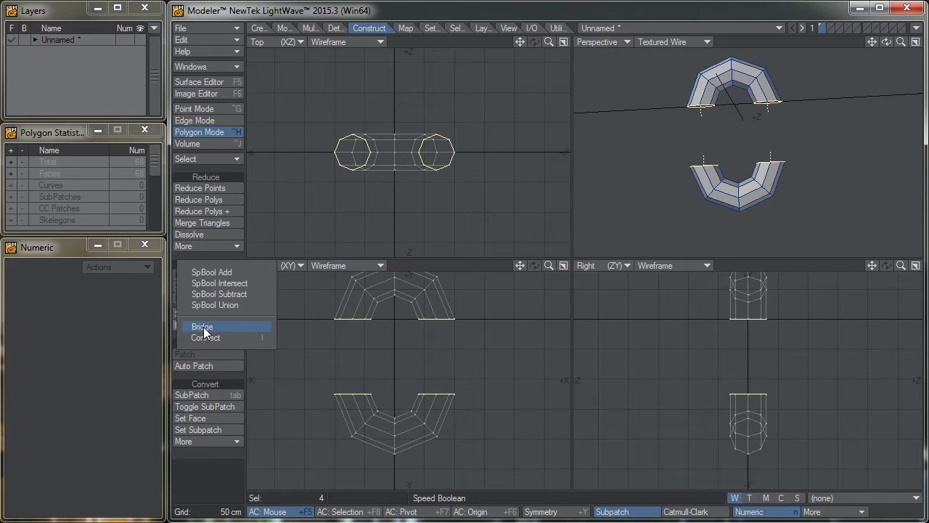
{"action": "left_click", "coordinate": [204, 333]}
{"action": "mouse_move", "coordinate": [756, 152]}
{"action": "left_mouse_down", "text": "alt"}
{"action": "mouse_move", "coordinate": [703, 157]}
{"action": "mouse_move", "coordinate": [746, 152]}
{"action": "left_mouse_up", "text": "alt"}
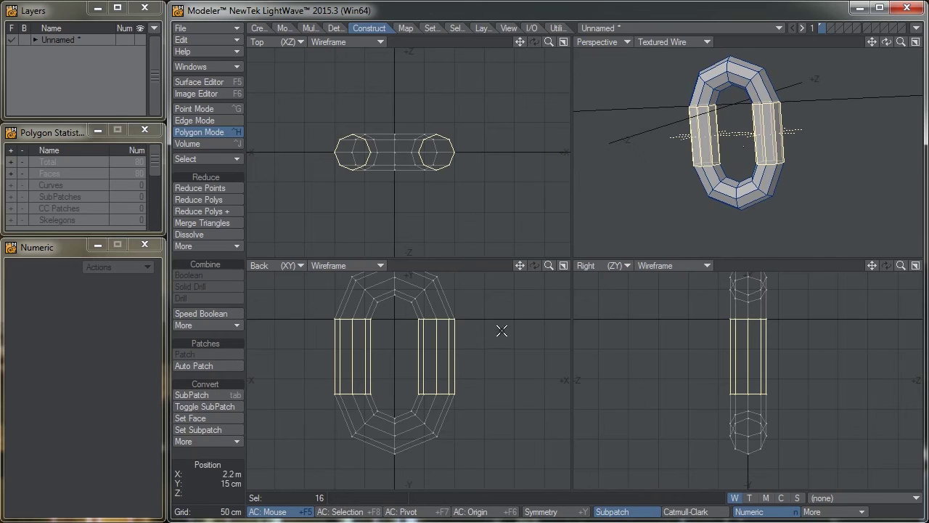
{"action": "left_click", "coordinate": [235, 456]}
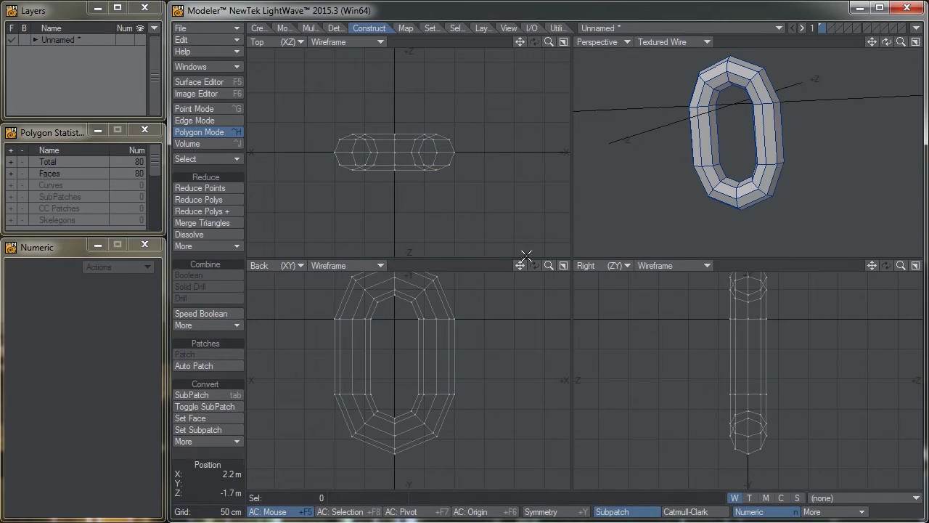
{"action": "left_click_drag", "start_coordinate": [456, 320], "coordinate": [461, 340], "text": "alt+shift"}
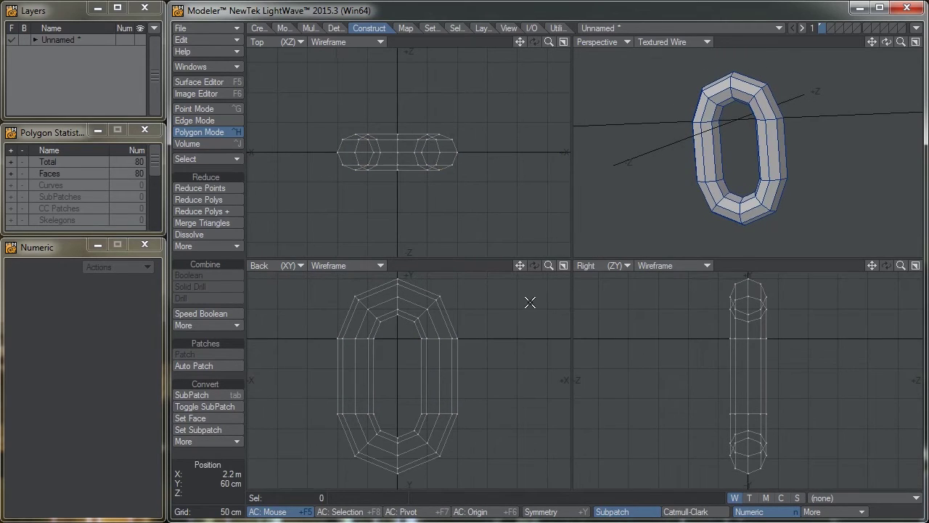
{"action": "key", "text": "Tab"}
{"action": "left_click_drag", "start_coordinate": [795, 146], "coordinate": [736, 155], "text": "alt"}
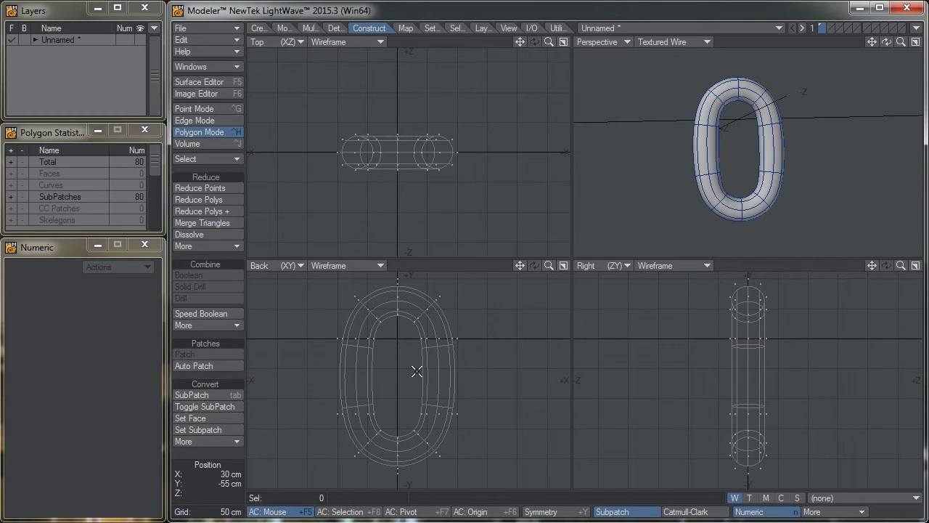
{"action": "key", "text": "Tab"}
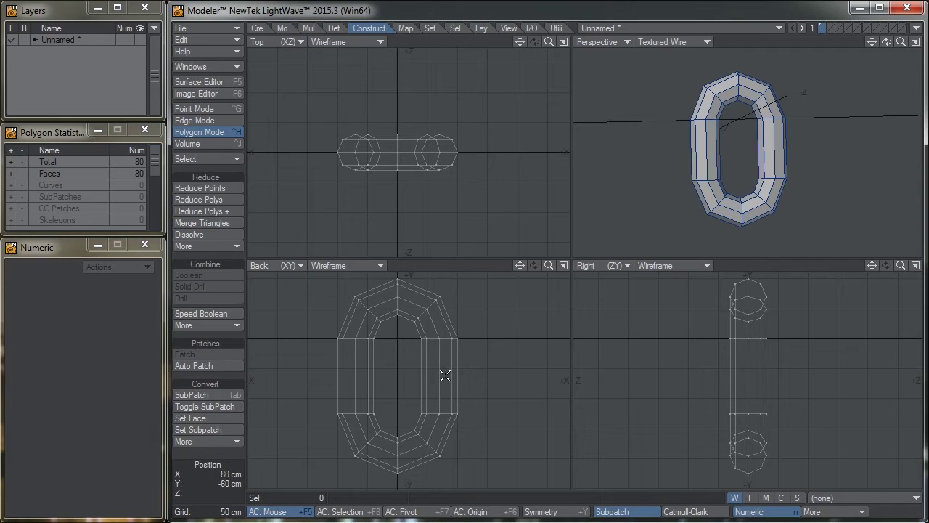
- Knife two horizontal cuts across the link's sides at Y -35 cm and -85 cm
{"action": "key", "text": "shift+k"}
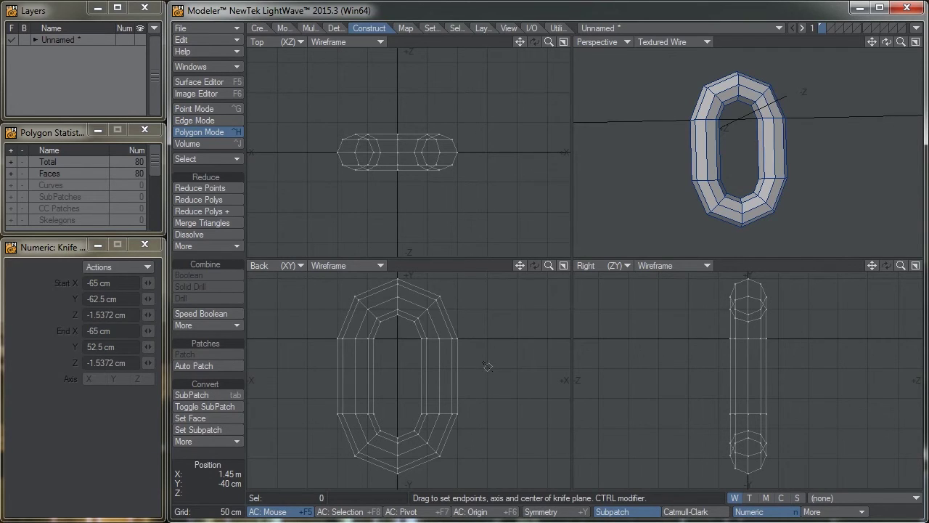
{"action": "left_click_drag", "start_coordinate": [485, 362], "coordinate": [308, 362]}
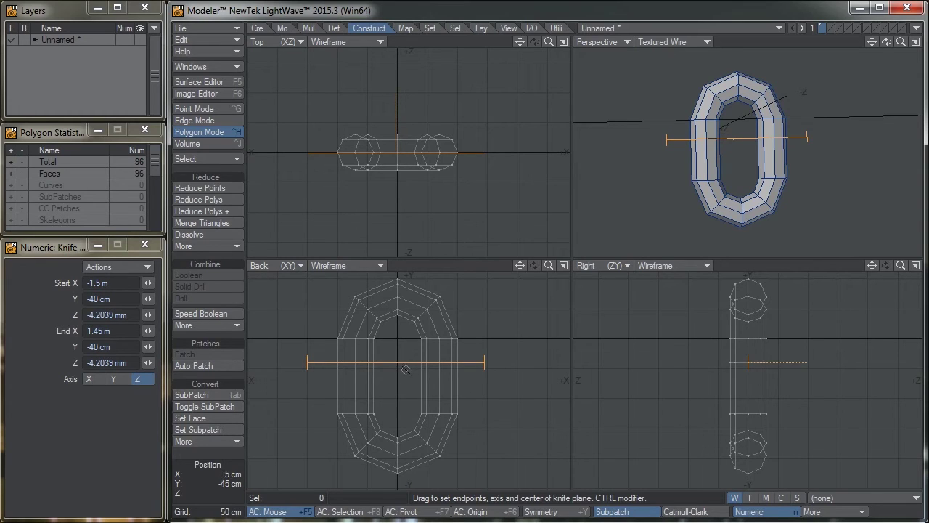
{"action": "left_click_drag", "start_coordinate": [400, 357], "coordinate": [400, 361]}
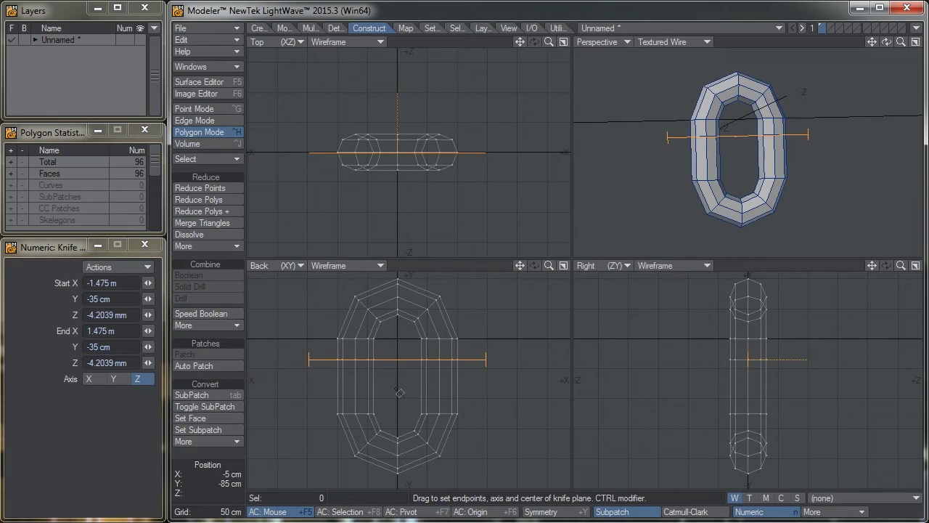
{"action": "left_click", "coordinate": [400, 393]}
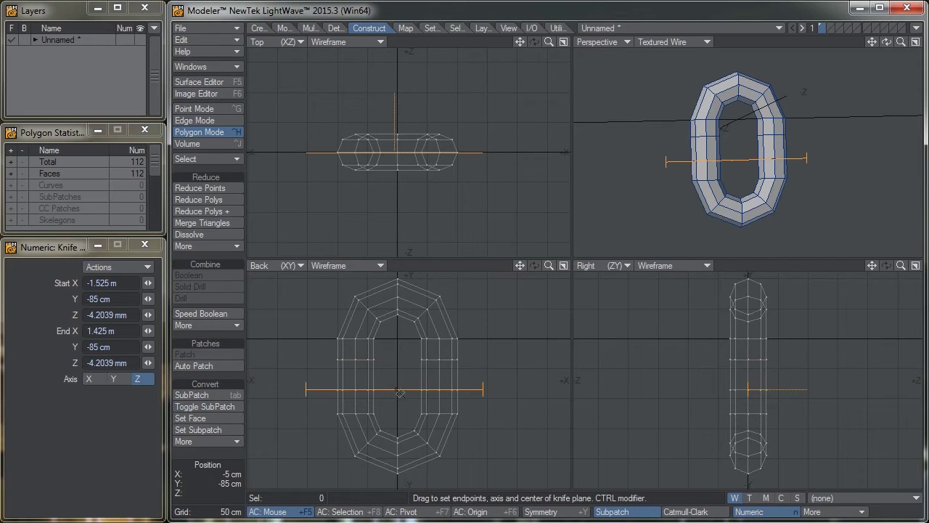
{"action": "key", "text": "space"}
- Bridge two opposite inner side faces into a central crossbar, then deselect
{"action": "key", "text": "a"}
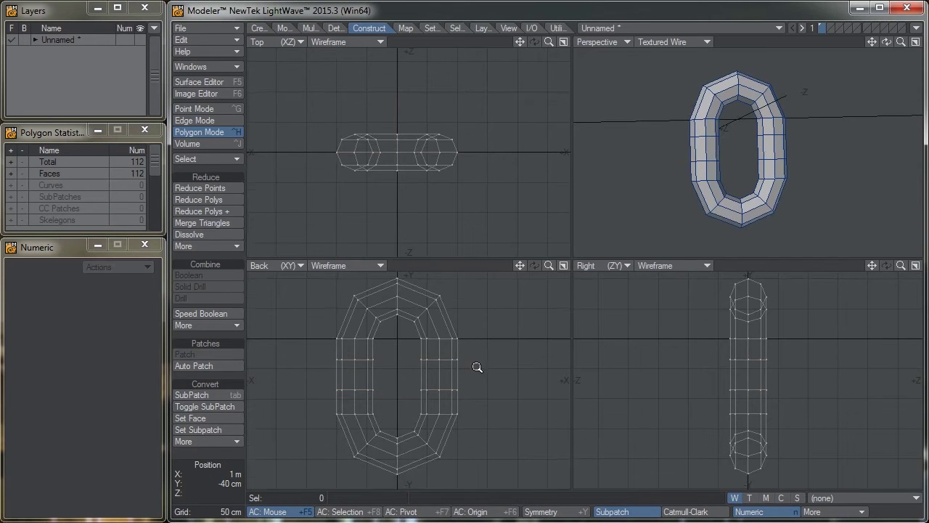
{"action": "left_click_drag", "start_coordinate": [780, 170], "coordinate": [806, 163], "text": "alt"}
{"action": "left_click", "coordinate": [715, 143]}
{"action": "left_click", "coordinate": [724, 138]}
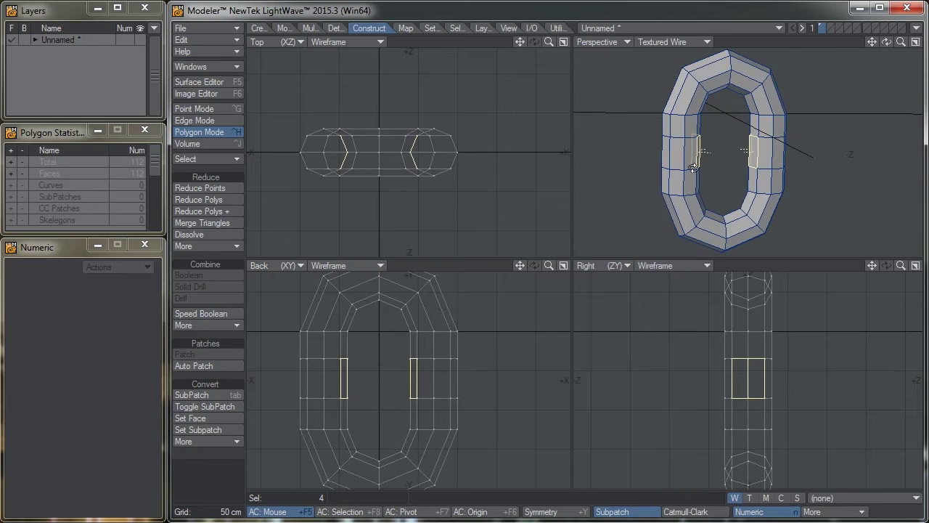
{"action": "left_click", "coordinate": [225, 324]}
{"action": "left_click", "coordinate": [226, 325]}
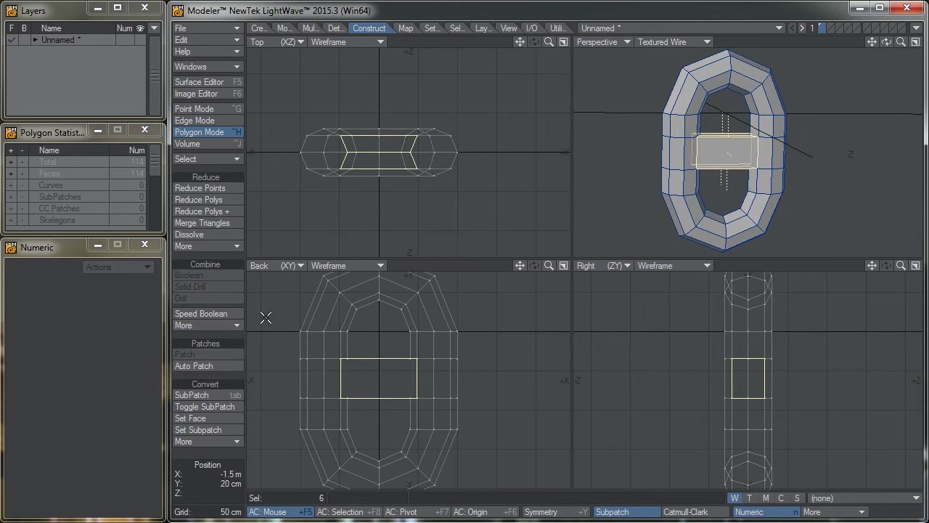
{"action": "left_click", "coordinate": [231, 458]}
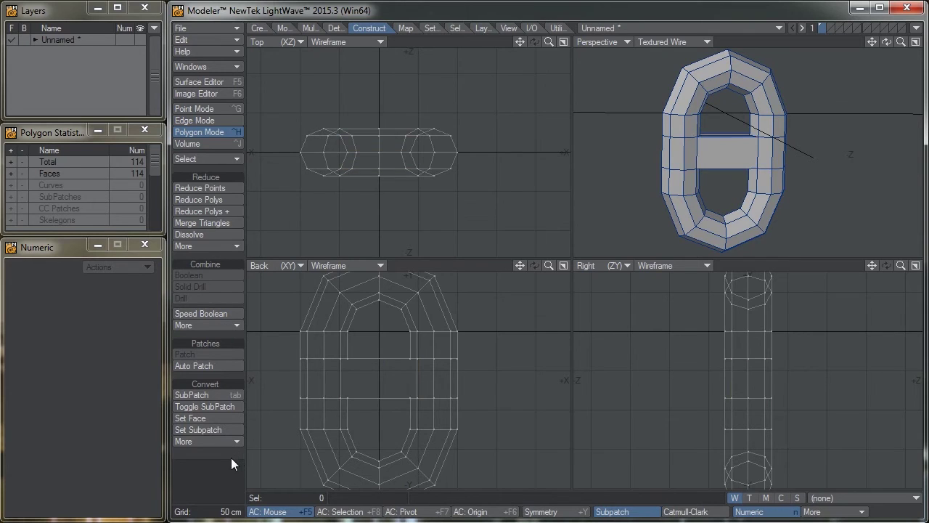
{"action": "scroll", "coordinate": [763, 147], "scroll_direction": "up", "scroll_amount": 5}
- Select the new crossbar's faces
{"action": "left_click", "coordinate": [714, 164]}
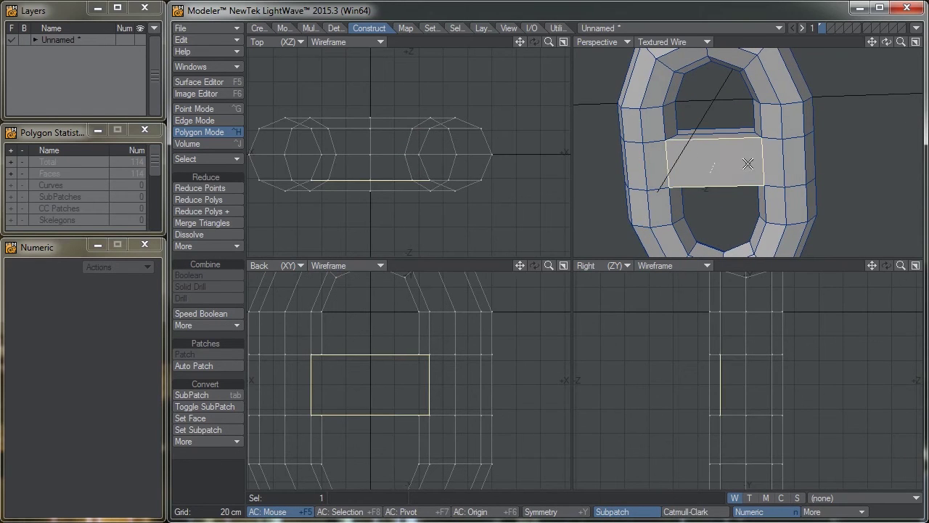
{"action": "left_click_drag", "start_coordinate": [748, 165], "coordinate": [719, 171], "text": "alt"}
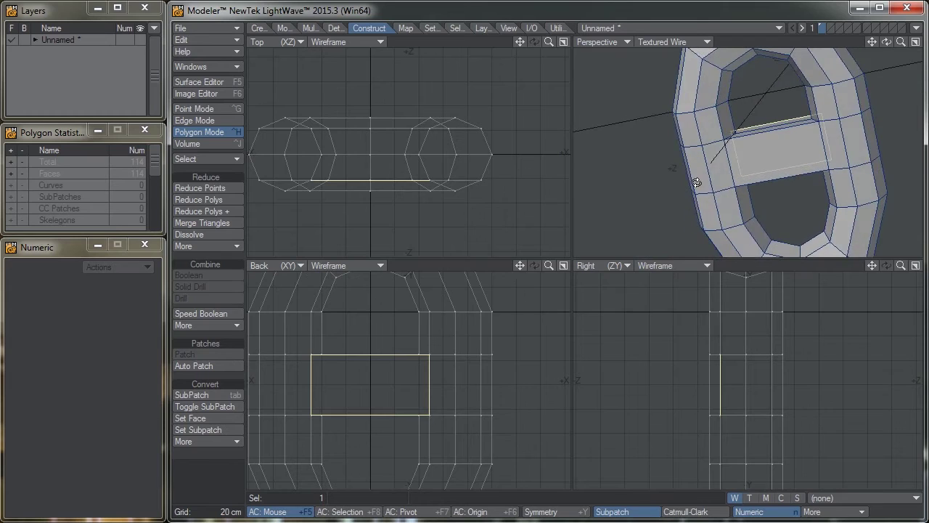
{"action": "left_click_drag", "start_coordinate": [697, 183], "coordinate": [778, 156], "text": "alt"}
{"action": "left_click", "coordinate": [777, 156]}
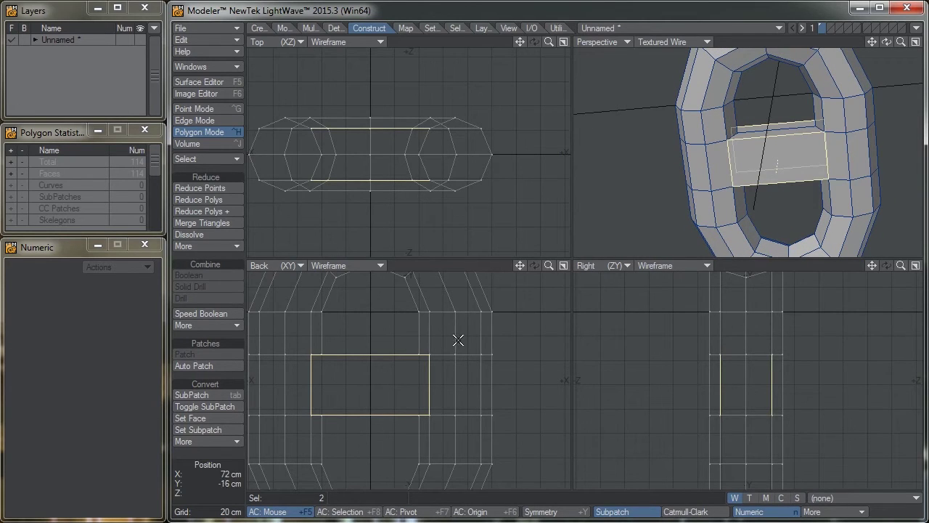
- Stretch the crossbar faces to about half their height and deselect them
{"action": "left_click", "coordinate": [282, 30]}
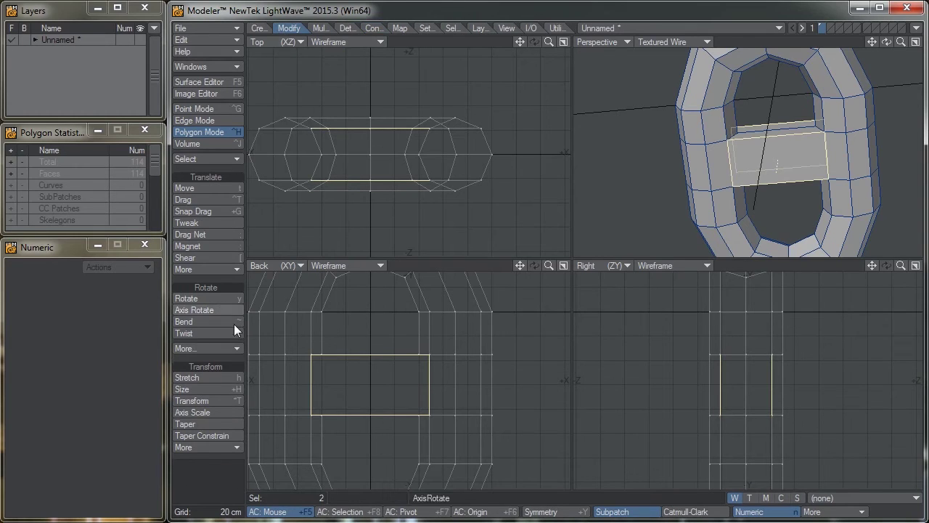
{"action": "left_click", "coordinate": [211, 375]}
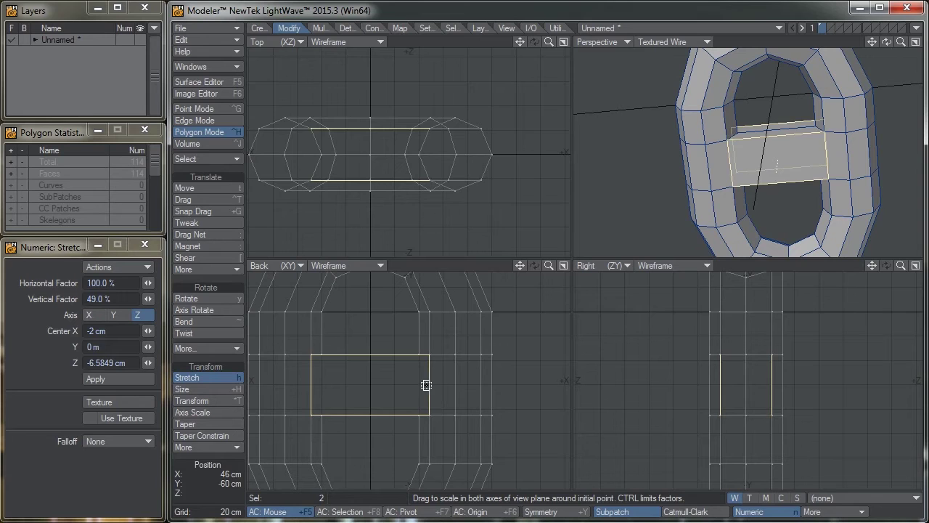
{"action": "left_click_drag", "start_coordinate": [427, 385], "coordinate": [427, 421]}
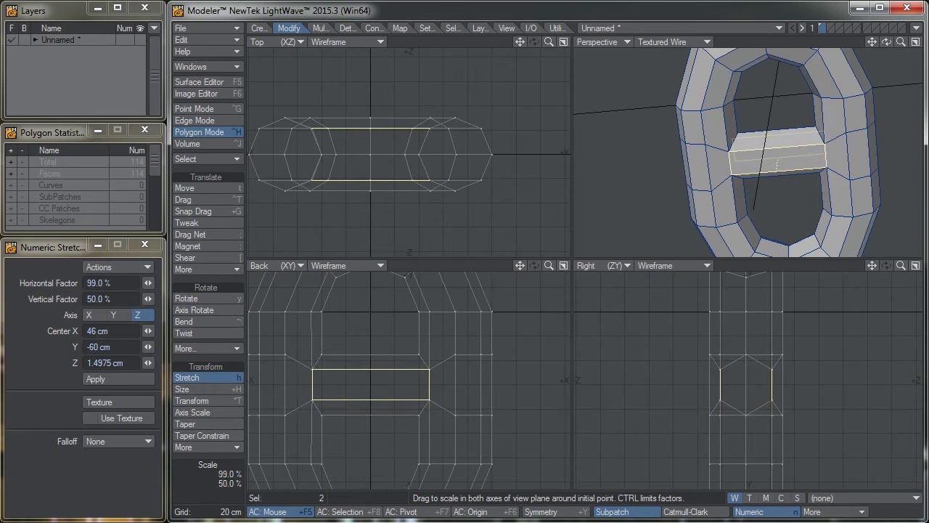
{"action": "key", "text": "space"}
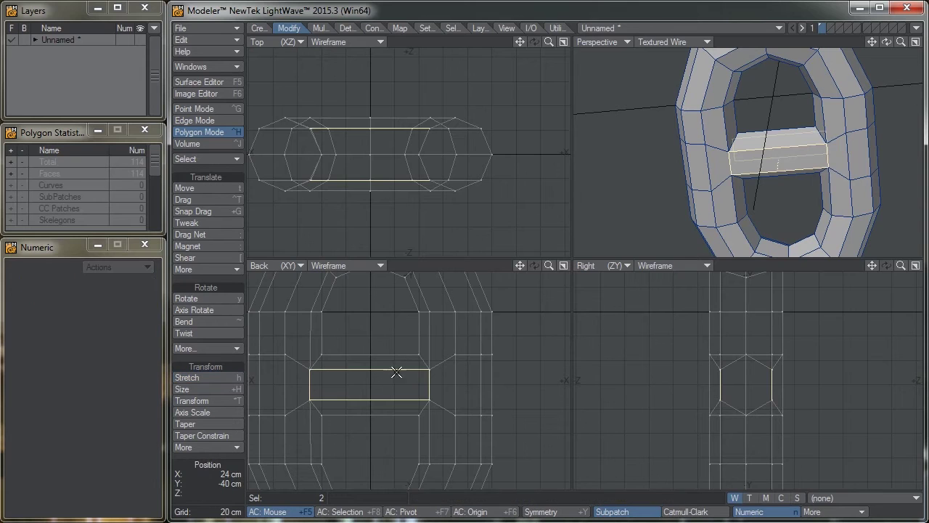
{"action": "left_click", "coordinate": [406, 378]}
- Preview the link as subpatches, orbit to check it, then return to plain polygons
{"action": "key", "text": "a"}
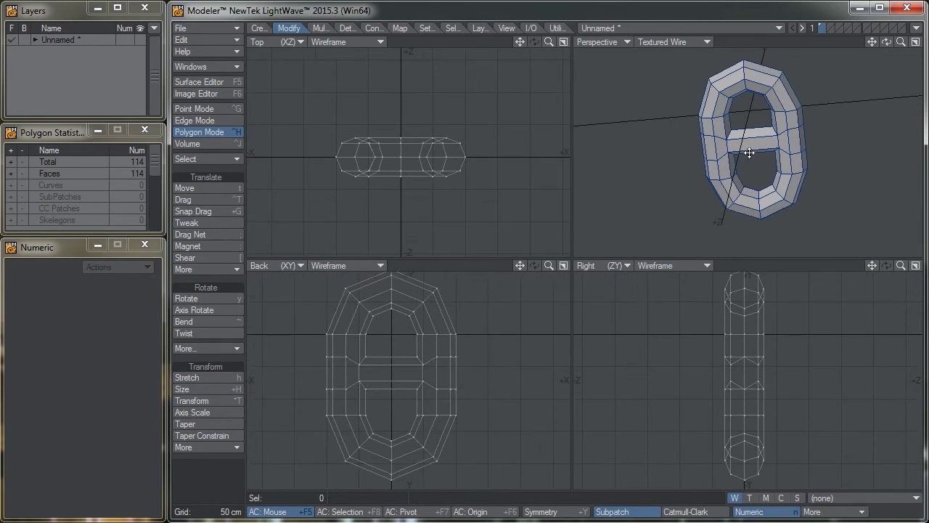
{"action": "key", "text": "Tab"}
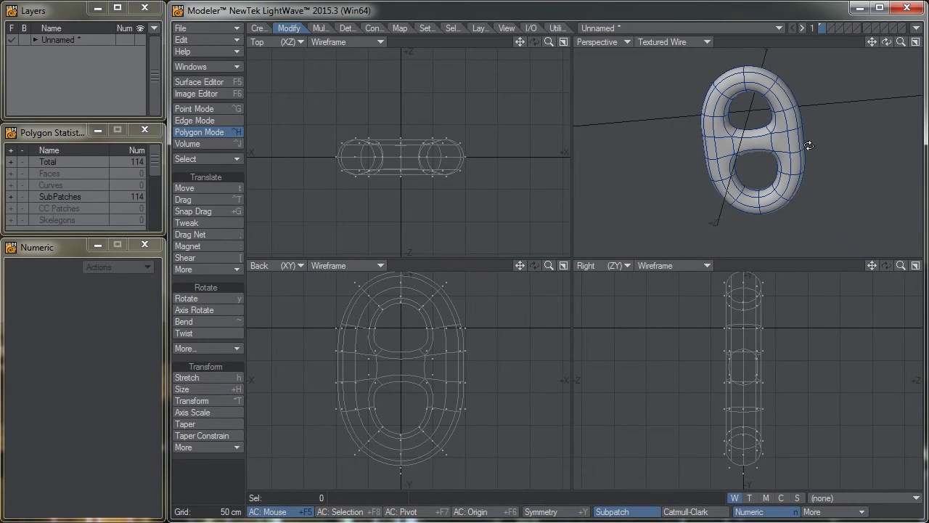
{"action": "left_click_drag", "start_coordinate": [806, 146], "coordinate": [758, 171], "text": "alt"}
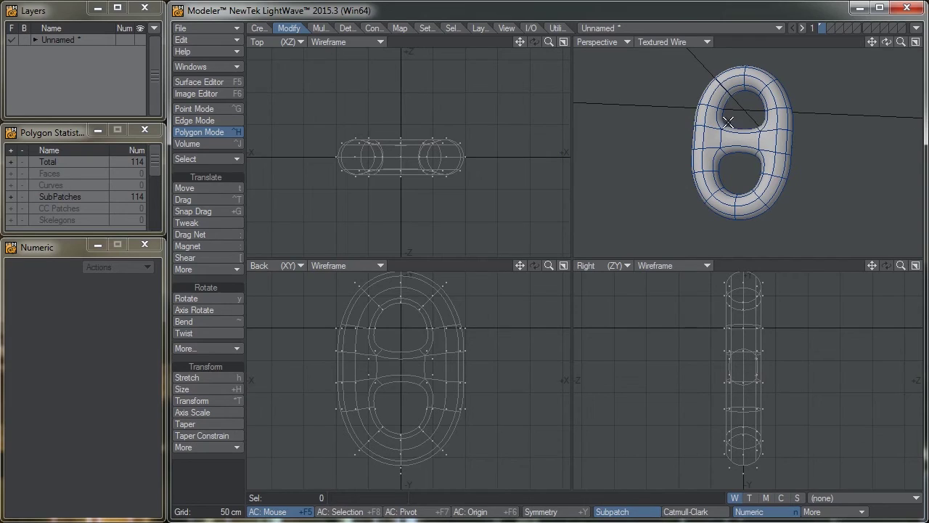
{"action": "left_click_drag", "start_coordinate": [730, 149], "coordinate": [767, 145], "text": "alt"}
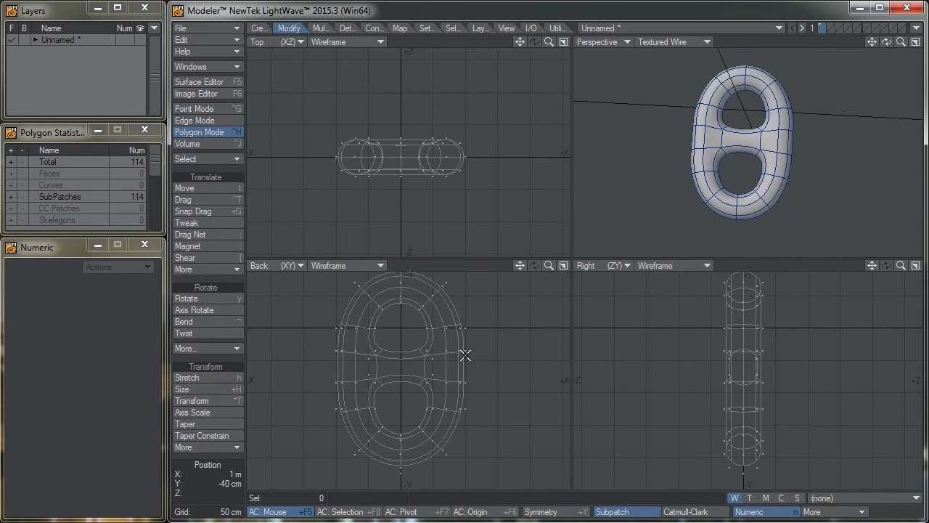
{"action": "key", "text": "Tab"}
{"action": "scroll", "coordinate": [466, 363], "scroll_direction": "up", "scroll_amount": 5}
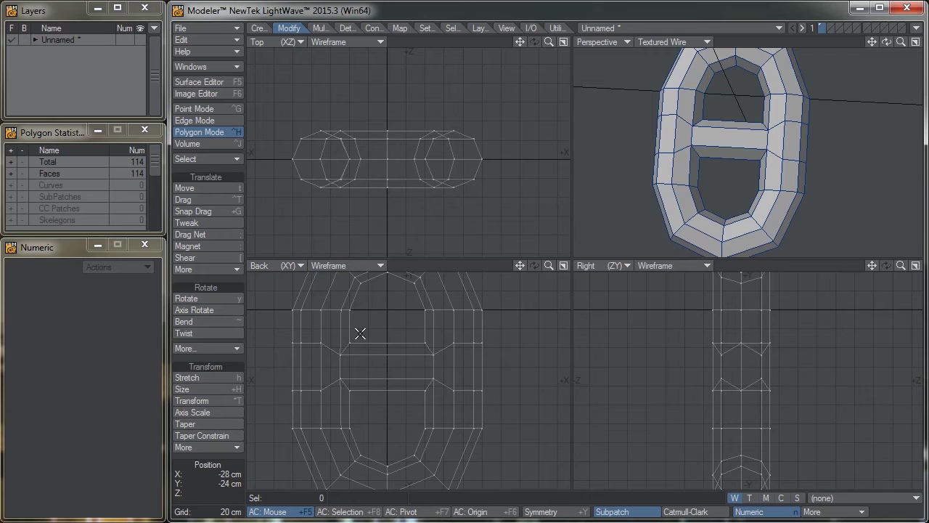
- Knife two vertical cuts beside the crossbar ends at X 30 cm and -32 cm
{"action": "key", "text": "shift+k"}
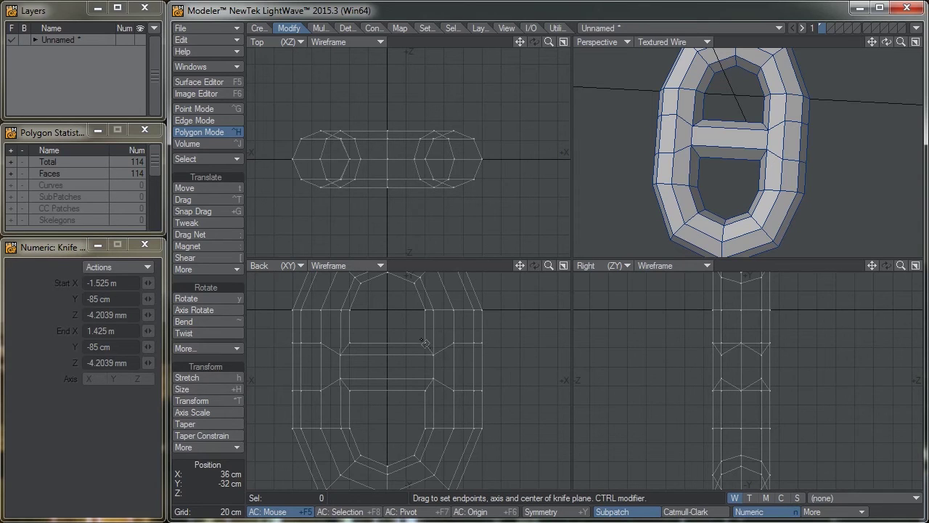
{"action": "left_click_drag", "start_coordinate": [416, 334], "coordinate": [416, 412]}
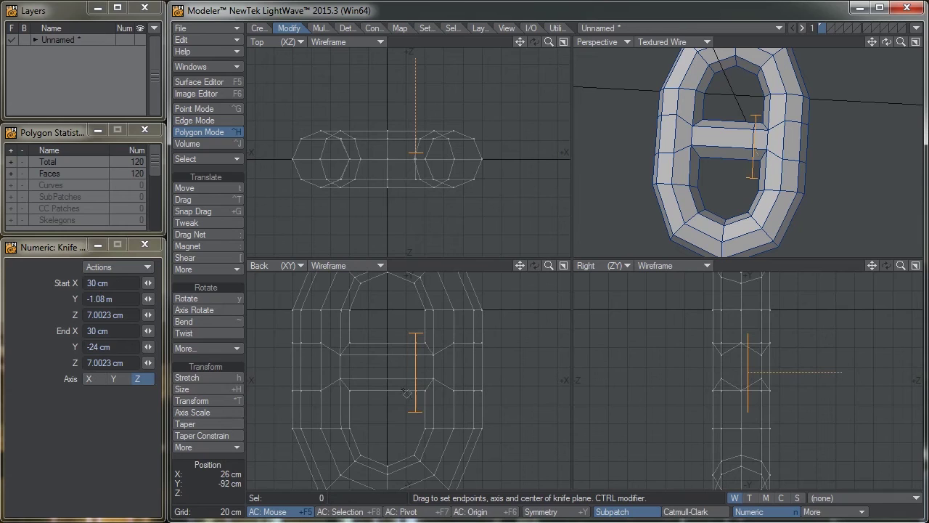
{"action": "left_click", "coordinate": [359, 369]}
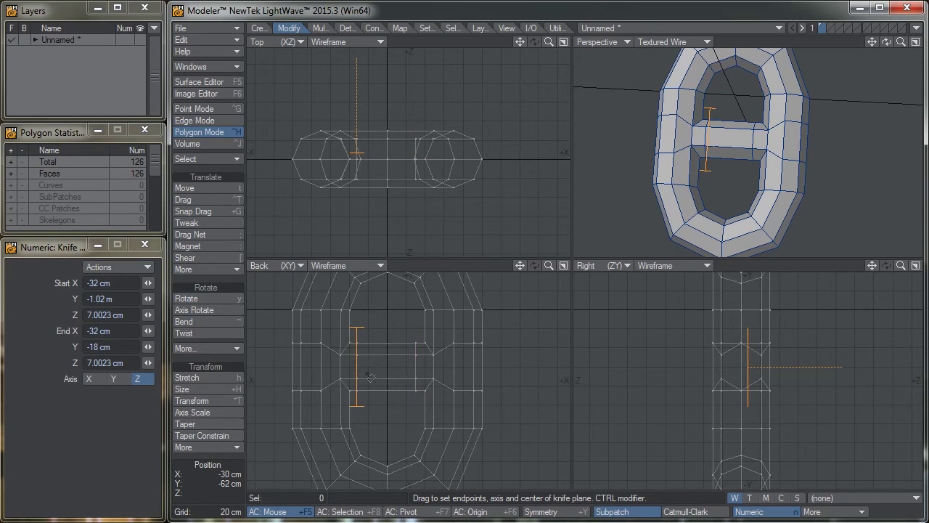
{"action": "key", "text": "space"}
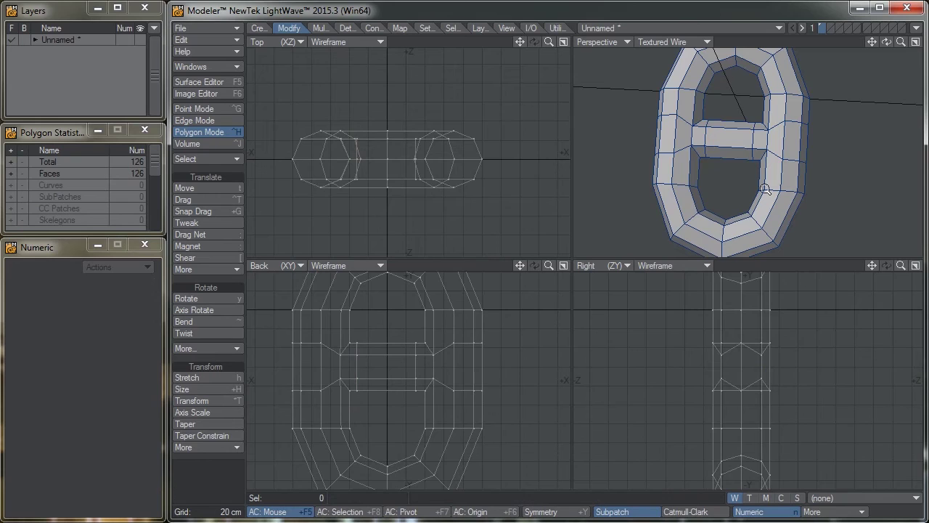
{"action": "key", "text": "a"}
{"action": "left_click_drag", "start_coordinate": [733, 190], "coordinate": [759, 172], "text": "alt"}
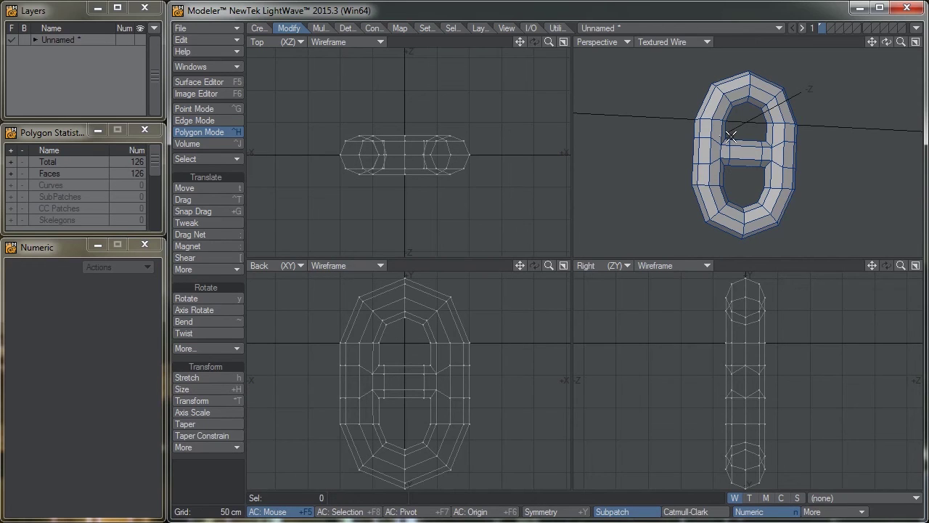
- Maximize the Perspective view, subpatch the link and display it in Texture shading
{"action": "key", "text": "0"}
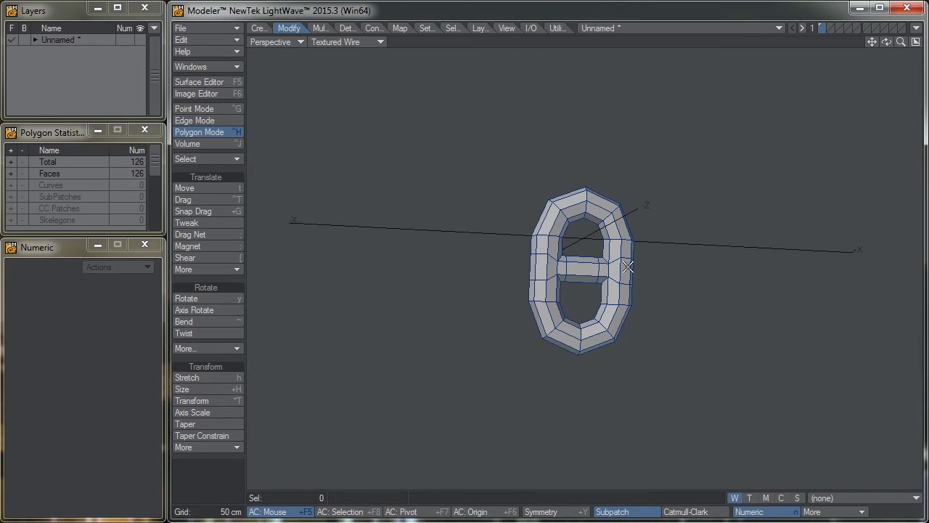
{"action": "scroll", "coordinate": [582, 269], "scroll_direction": "up", "scroll_amount": 5}
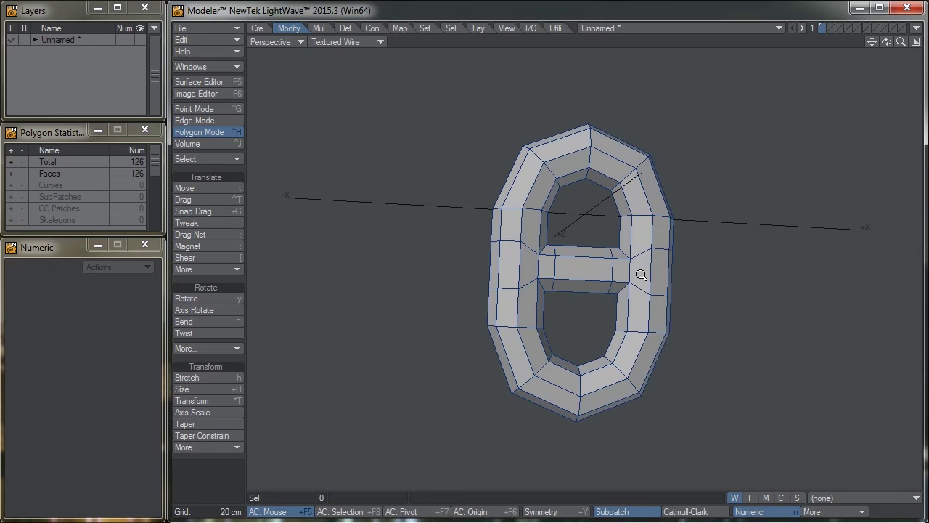
{"action": "key", "text": "Tab"}
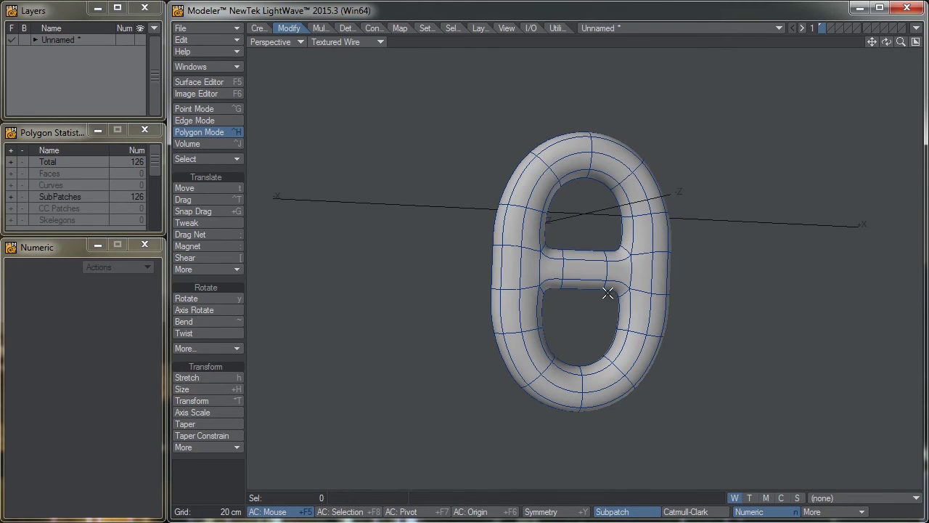
{"action": "left_click", "coordinate": [363, 42]}
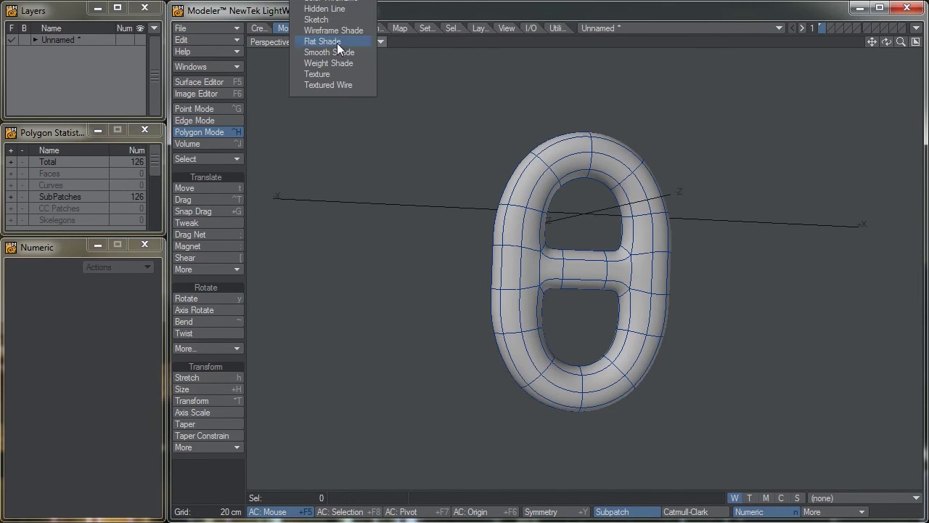
{"action": "left_click", "coordinate": [340, 75]}
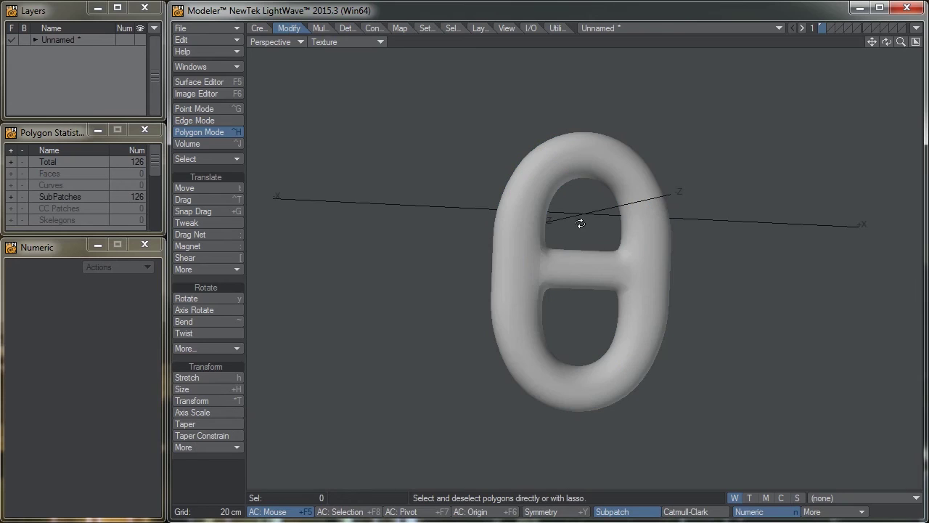
{"action": "left_click_drag", "start_coordinate": [525, 259], "coordinate": [506, 269], "text": "alt"}
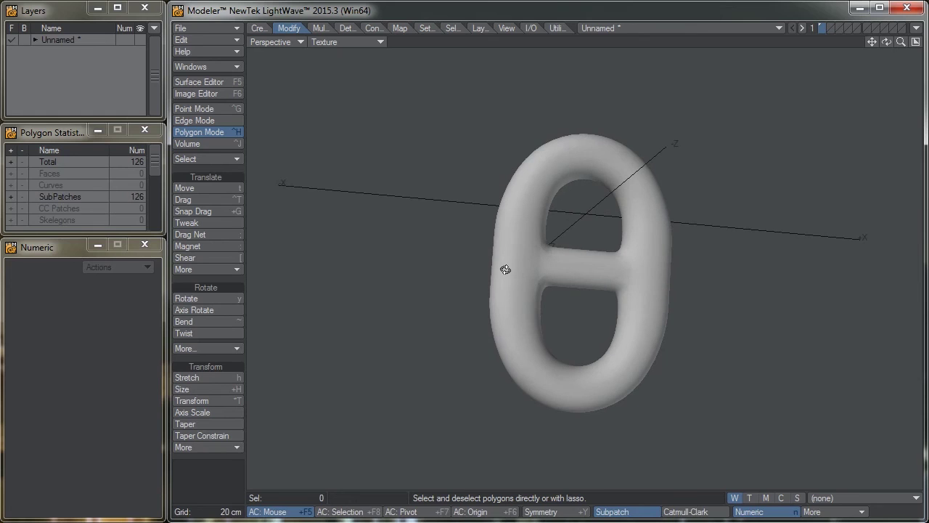
- In the four-view layout, select the whole link and paste a duplicate in place
{"action": "key", "text": "0"}
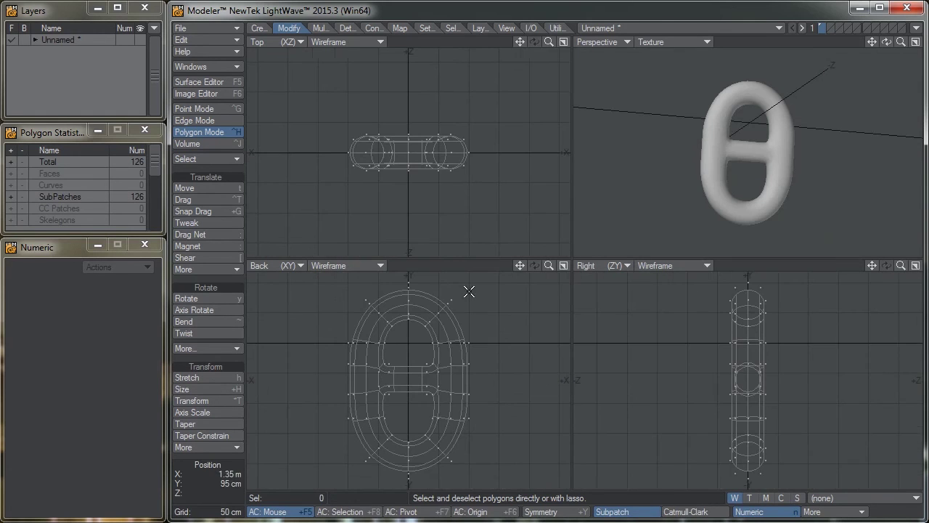
{"action": "mouse_move", "coordinate": [497, 295]}
{"action": "right_mouse_down"}
{"action": "mouse_move", "coordinate": [418, 275]}
{"action": "mouse_move", "coordinate": [291, 377]}
{"action": "mouse_move", "coordinate": [441, 491]}
{"action": "mouse_move", "coordinate": [531, 403]}
{"action": "mouse_move", "coordinate": [475, 260]}
{"action": "right_mouse_up"}
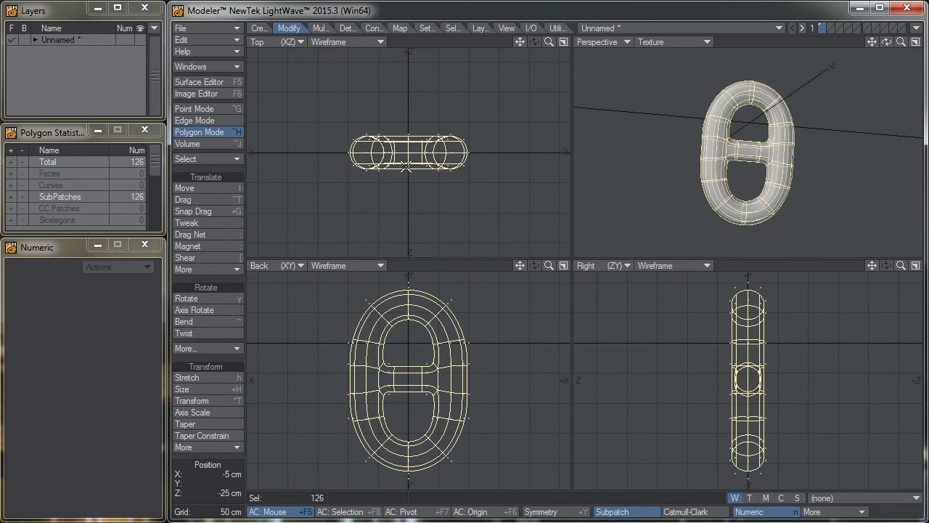
{"action": "key", "text": "c"}
{"action": "key", "text": "v"}
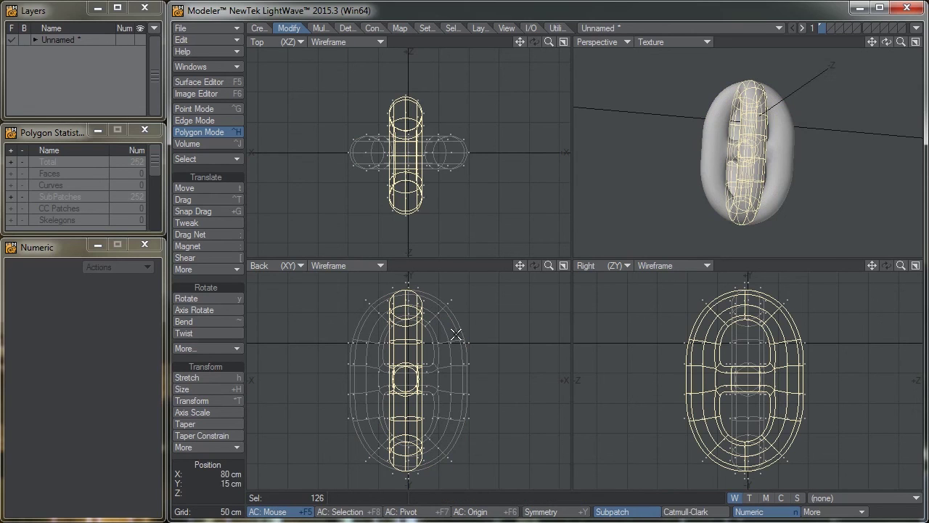
- Raise the turned link about 1.9 m so it interlocks with the first
{"action": "key", "text": "t"}
{"action": "left_click_drag", "start_coordinate": [440, 382], "coordinate": [442, 265]}
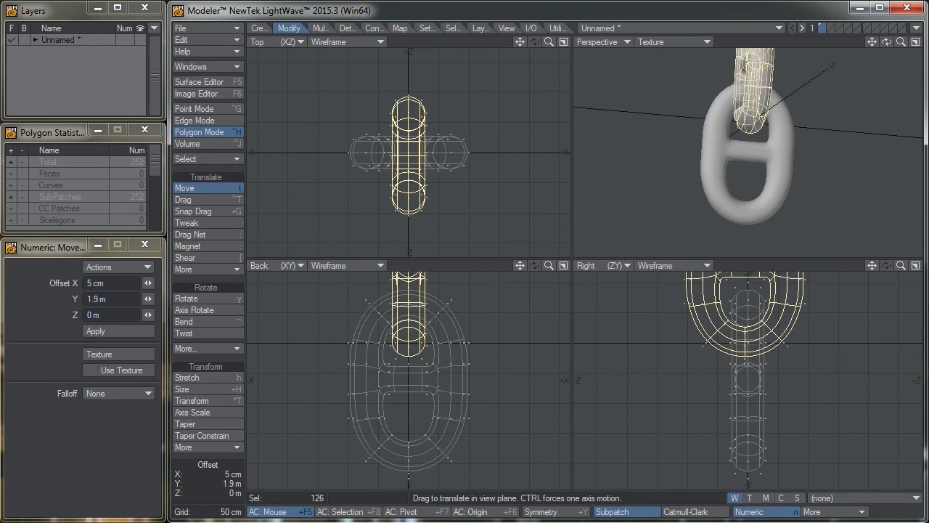
{"action": "key", "text": "space"}
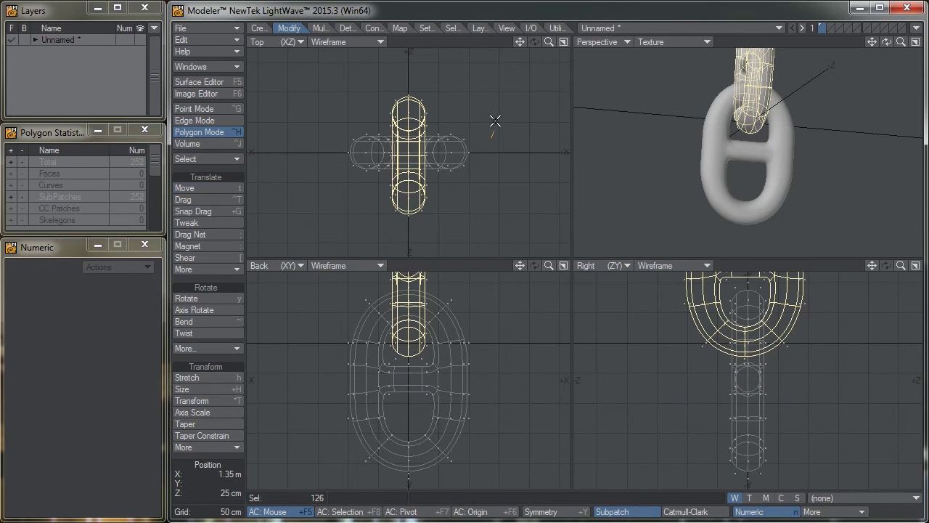
- Select both links and lift the copied pair 1.75 m above the chain
{"action": "mouse_move", "coordinate": [469, 249]}
{"action": "right_mouse_down"}
{"action": "mouse_move", "coordinate": [511, 95]}
{"action": "mouse_move", "coordinate": [593, 201]}
{"action": "mouse_move", "coordinate": [577, 178]}
{"action": "right_mouse_up"}
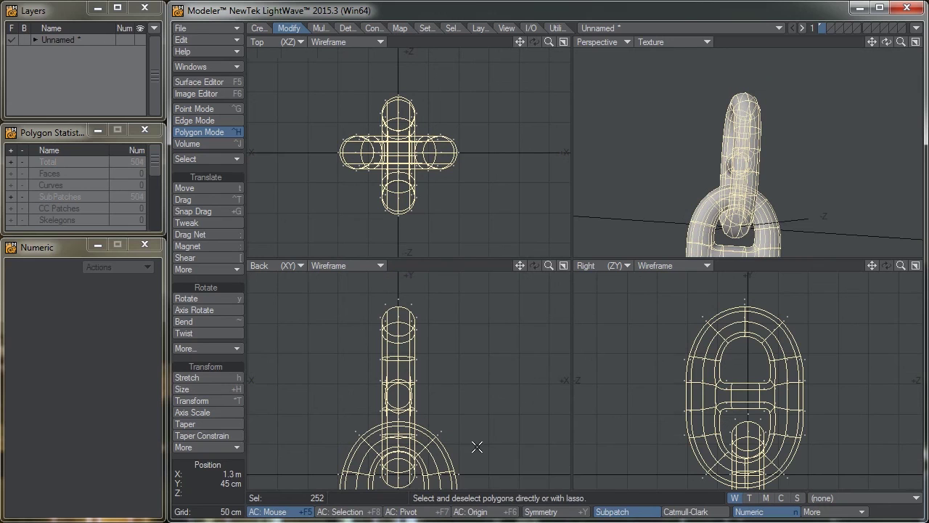
{"action": "key", "text": "t"}
{"action": "left_click_drag", "start_coordinate": [476, 462], "coordinate": [476, 356]}
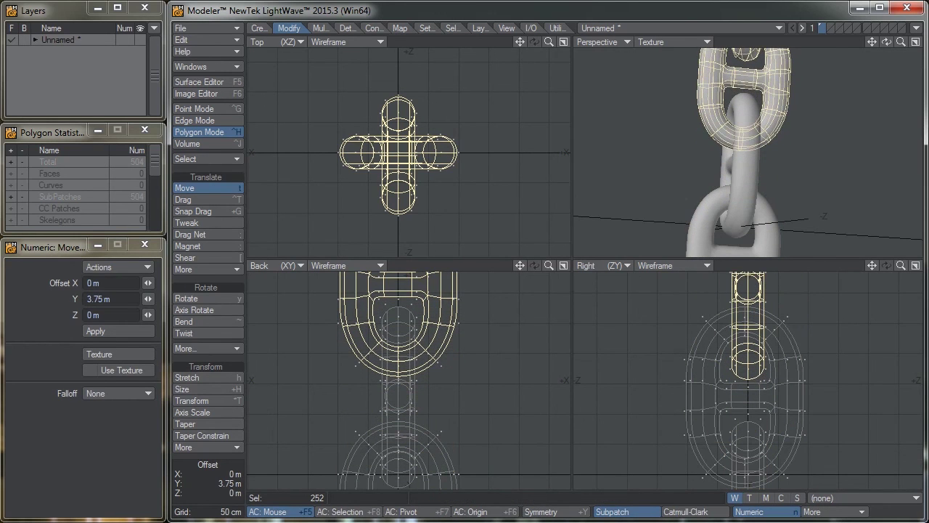
{"action": "key", "text": "space"}
- Deselect, fit the four-link chain in every view and orbit the perspective
{"action": "left_click", "coordinate": [199, 497]}
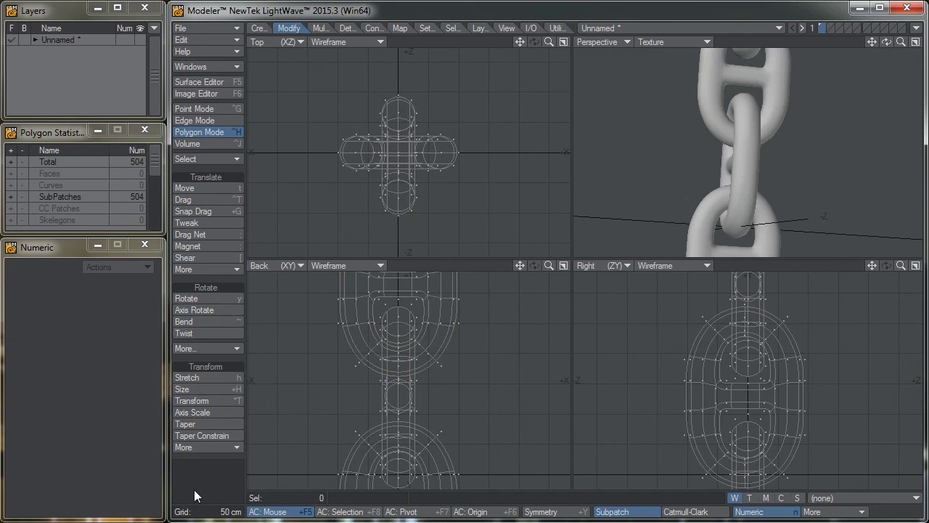
{"action": "key", "text": "a"}
{"action": "left_click_drag", "start_coordinate": [772, 158], "coordinate": [813, 169], "text": "alt"}
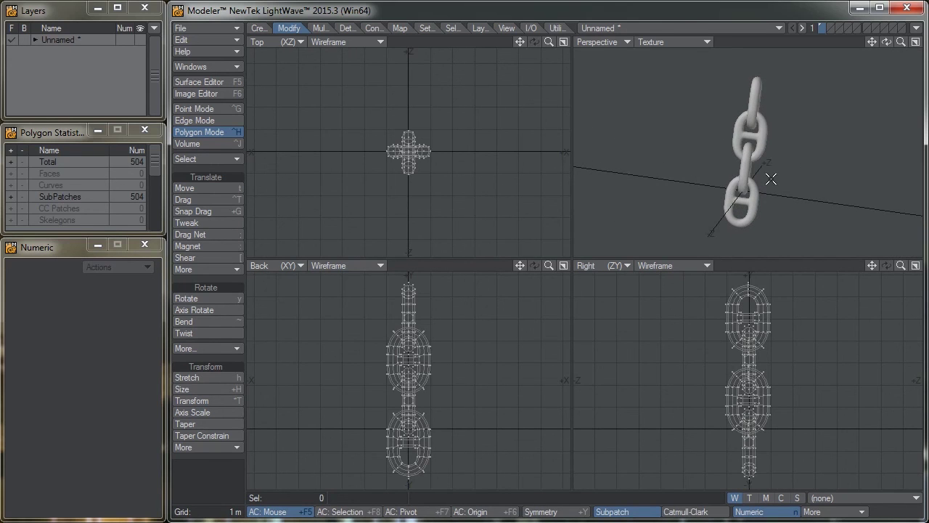